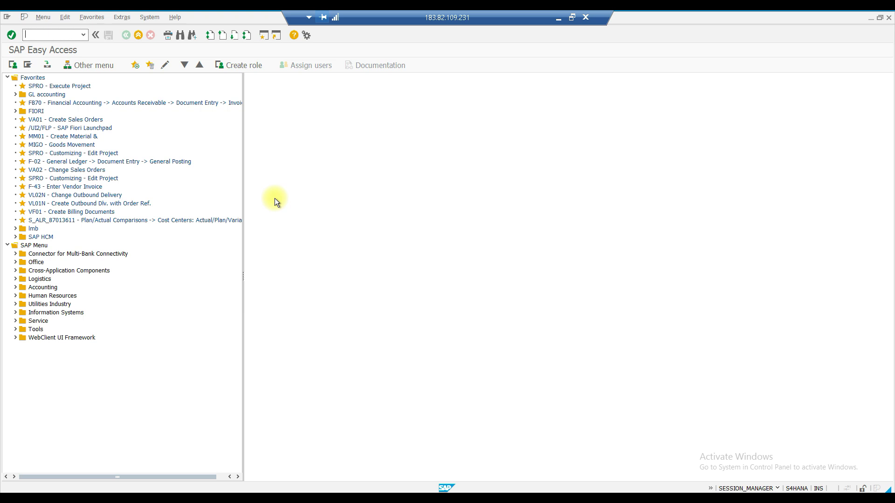
key("alt+Tab")
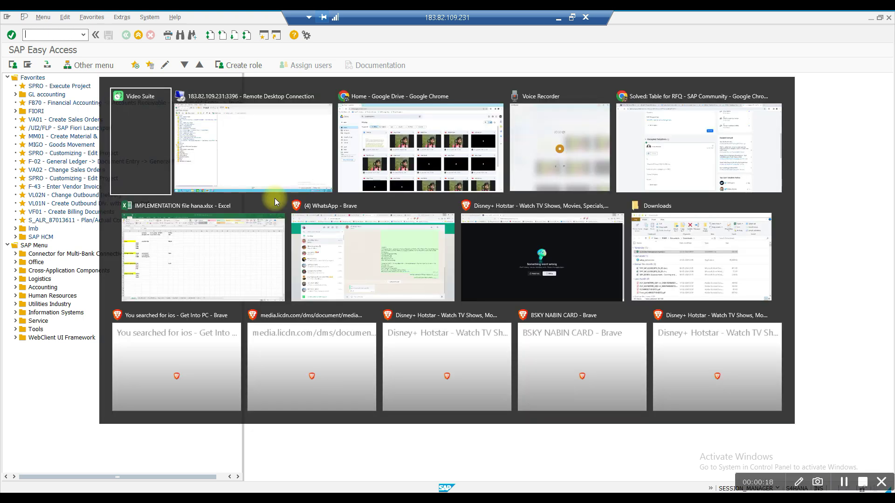
left_click(261, 150)
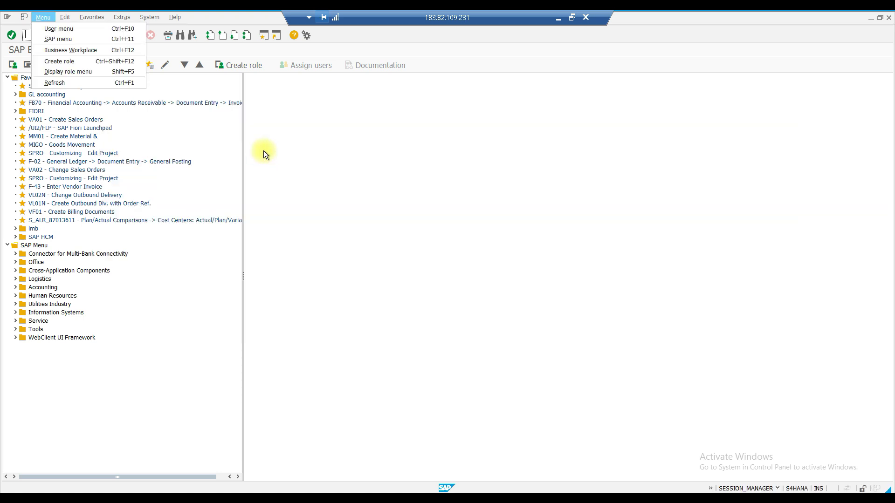
key("Escape")
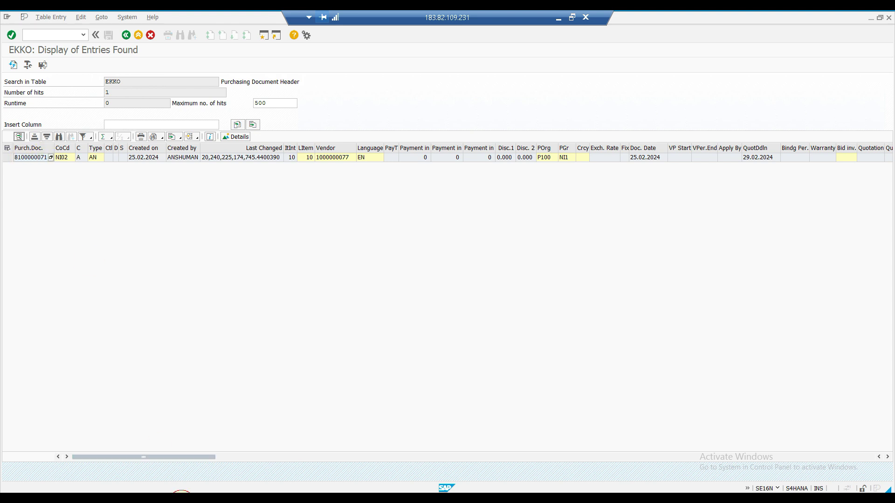
Look through the open SAP sessions, including the RFQ display and supplier screens, and examine the purchasing document in the EKKO results
left_click(182, 491)
mouse_move(258, 453)
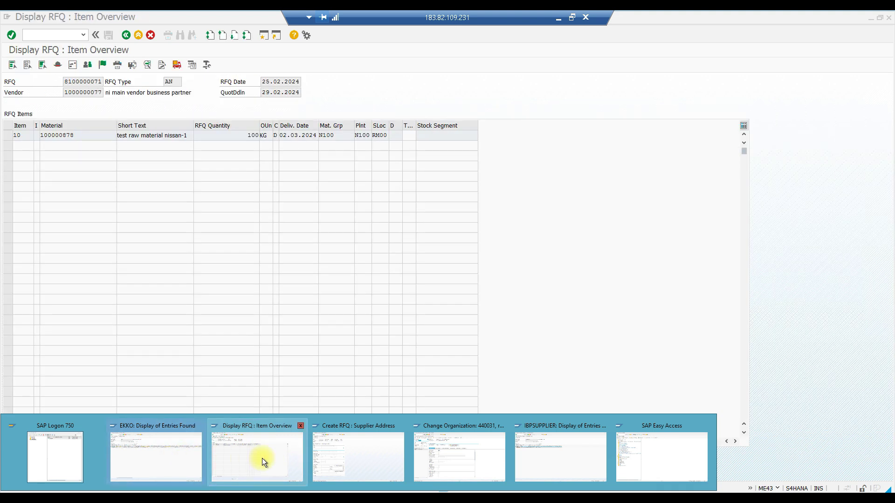
mouse_move(443, 457)
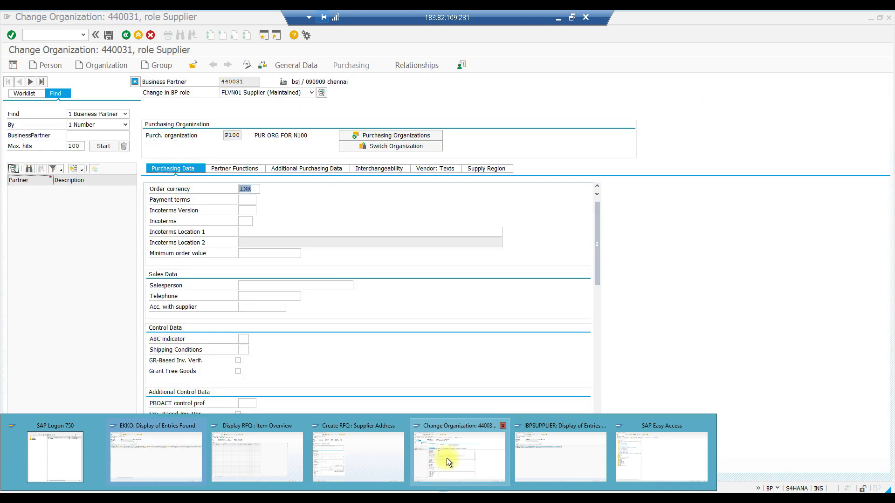
mouse_move(570, 461)
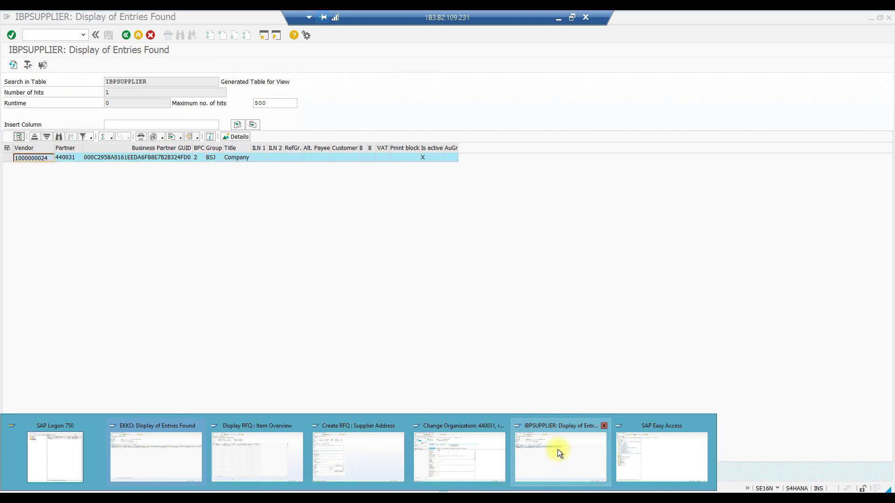
mouse_move(650, 458)
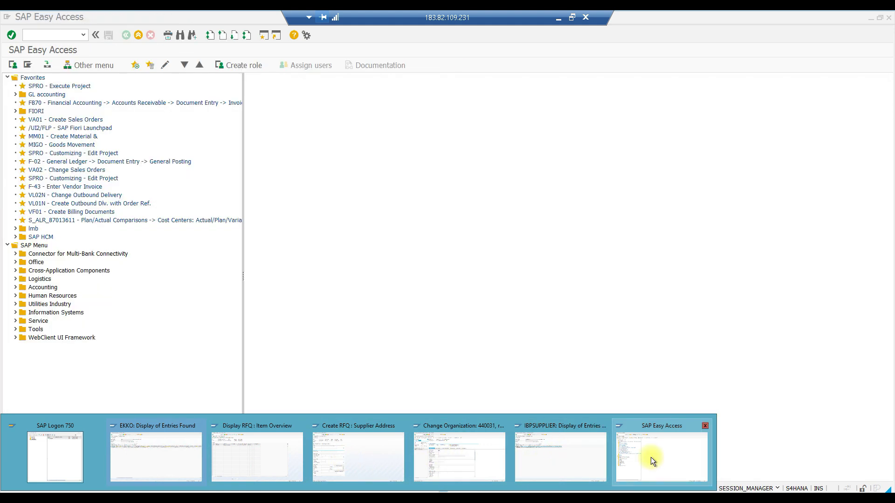
mouse_move(166, 467)
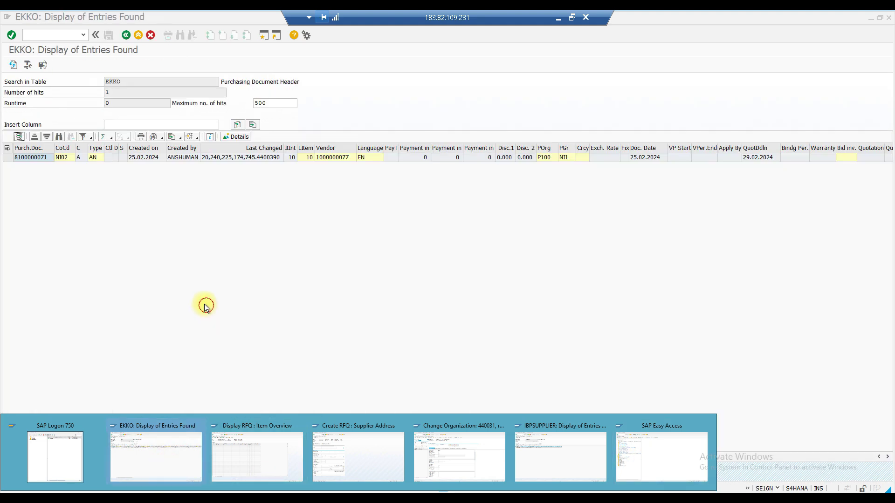
left_click(23, 156)
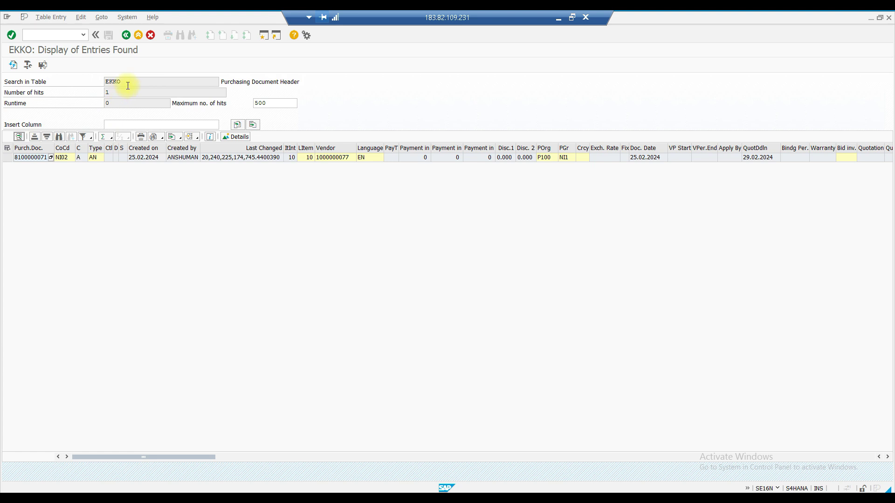
Return to the EKKO selection criteria and rerun the table search for document category A with the existing creator filter
left_click_drag(124, 81, 88, 84)
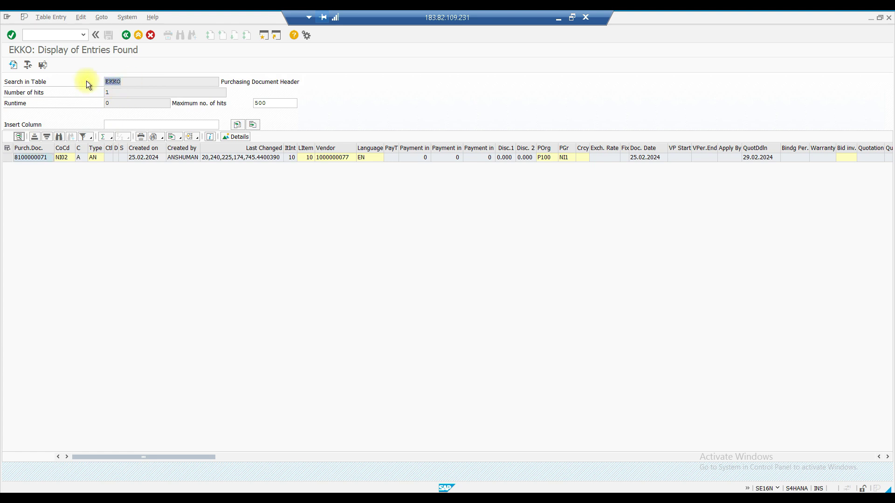
left_click(126, 35)
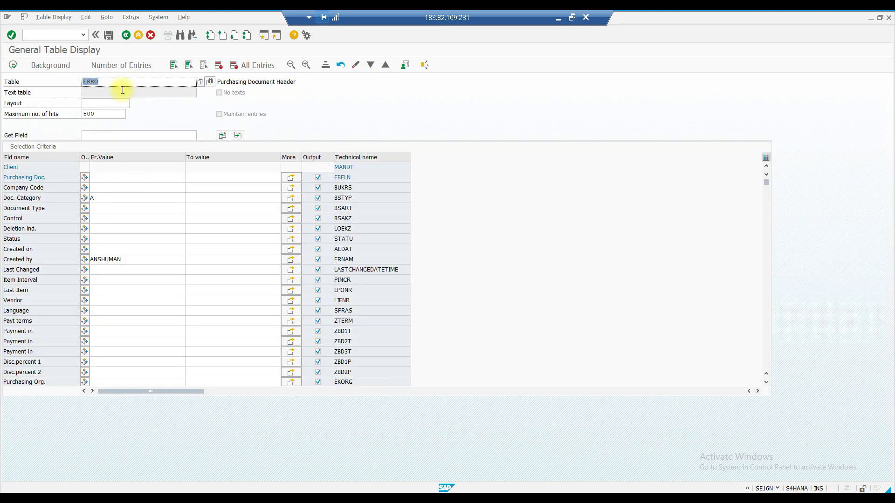
left_click(137, 261)
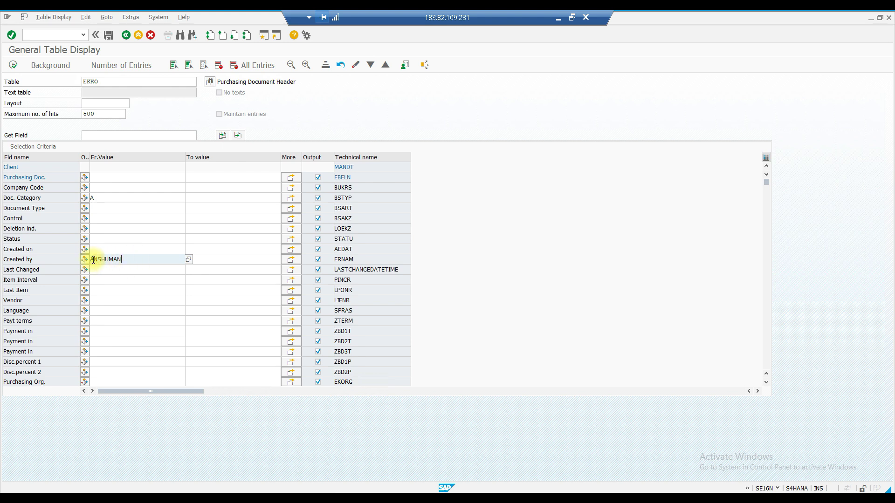
left_click(103, 197)
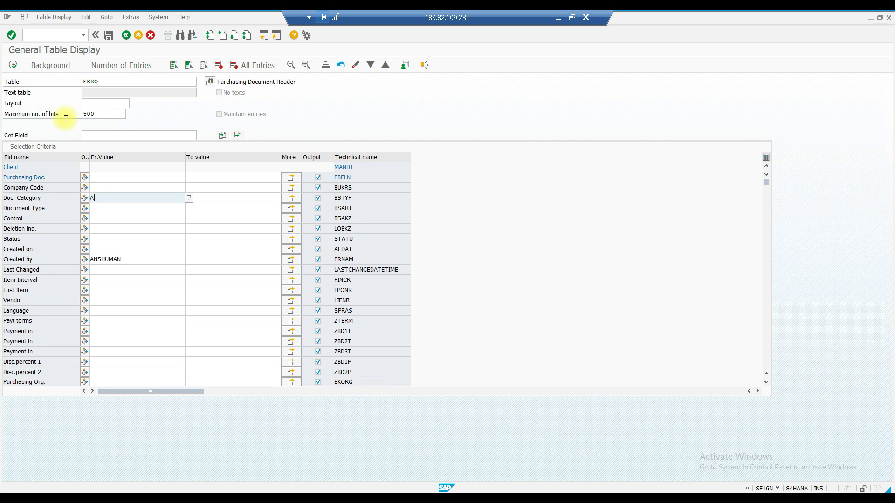
left_click(13, 65)
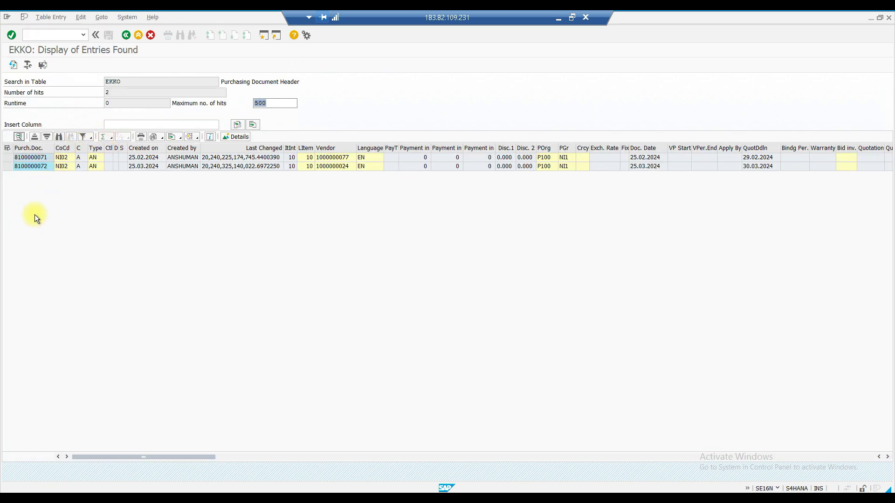
Examine the RFQ numbers and creation dates of the listed EKKO entries
left_click(21, 161)
left_click(159, 159)
left_click(141, 165)
Switch to the SAP Easy Access session and expand Logistics, Materials Management, Purchasing, RFQ/Quotation down to the Quotation transactions
mouse_move(247, 489)
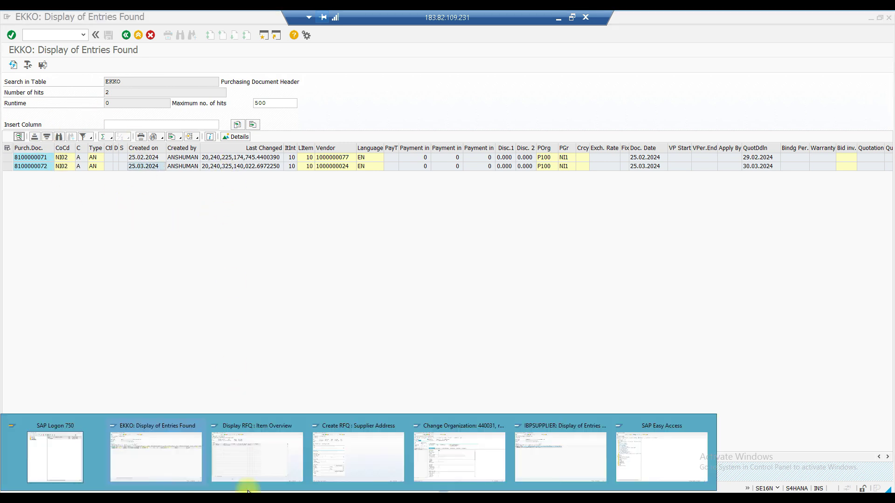
left_click(667, 460)
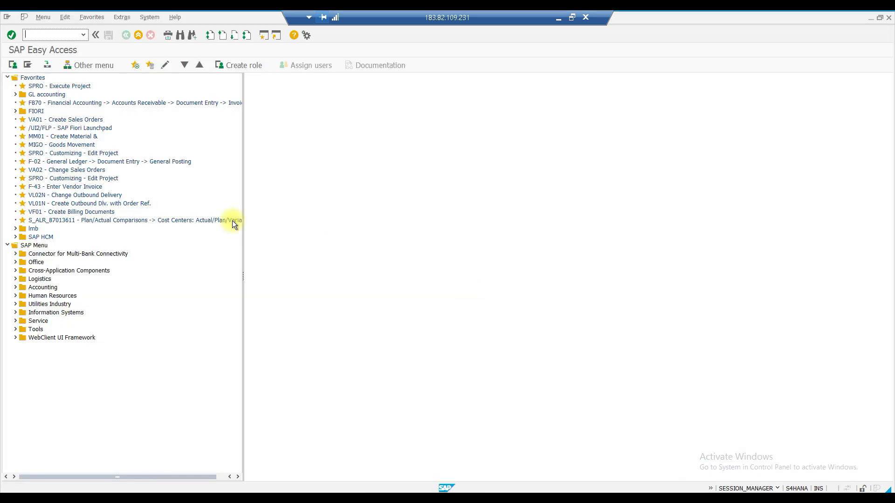
left_click(15, 279)
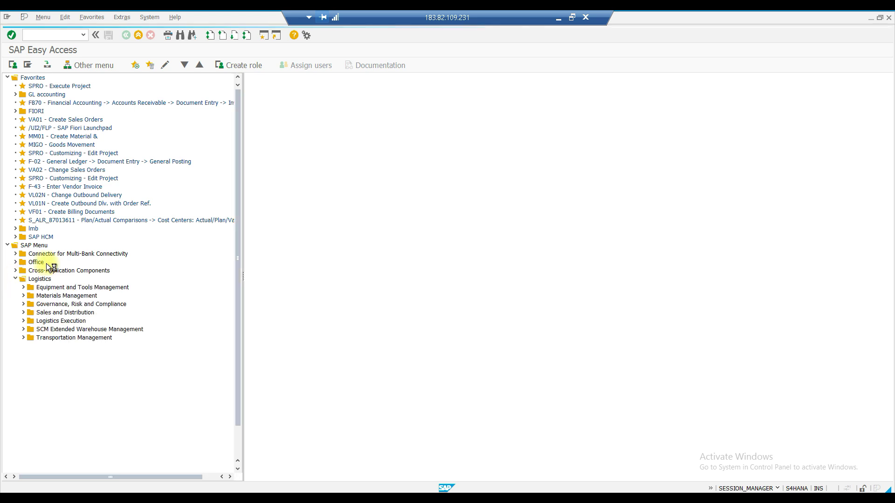
left_click(23, 295)
scroll(128, 240, "down", 1)
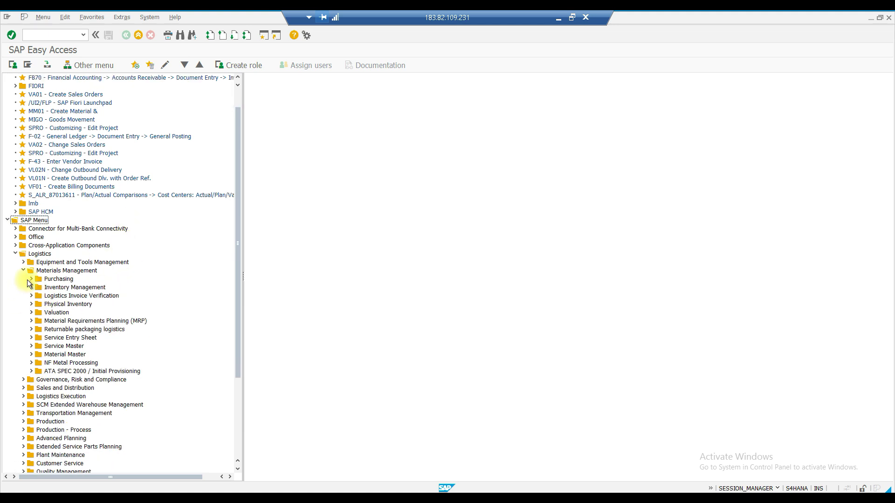
left_click(31, 278)
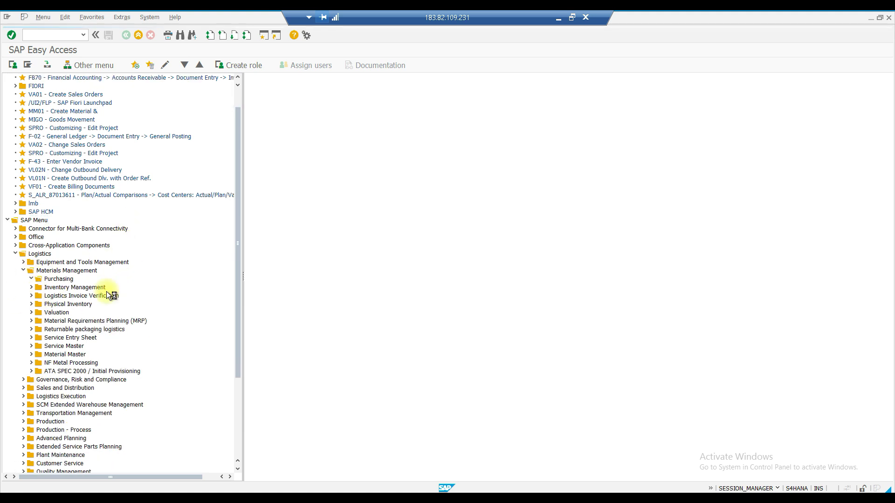
scroll(136, 229, "down", 1)
scroll(133, 247, "down", 1)
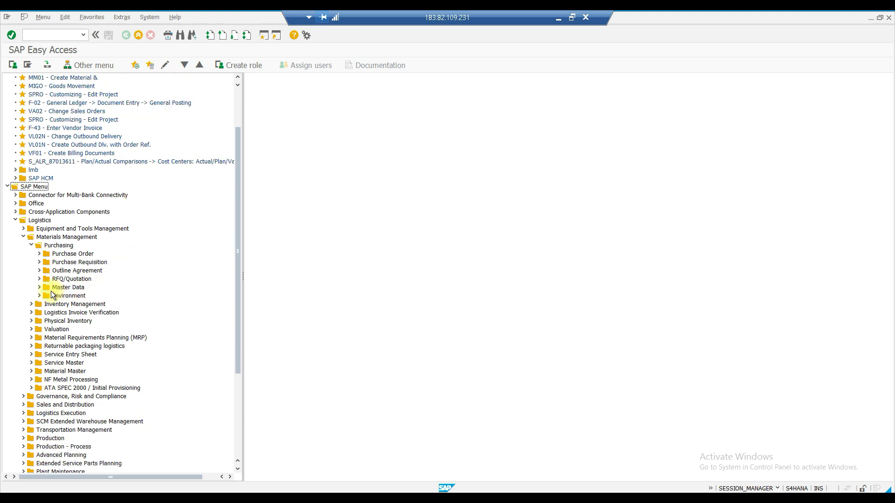
left_click(39, 279)
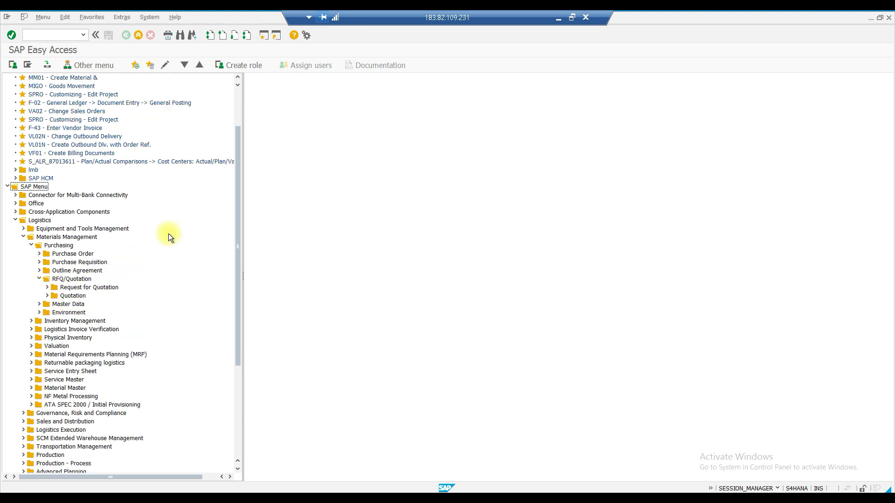
scroll(168, 233, "down", 1)
left_click(48, 270)
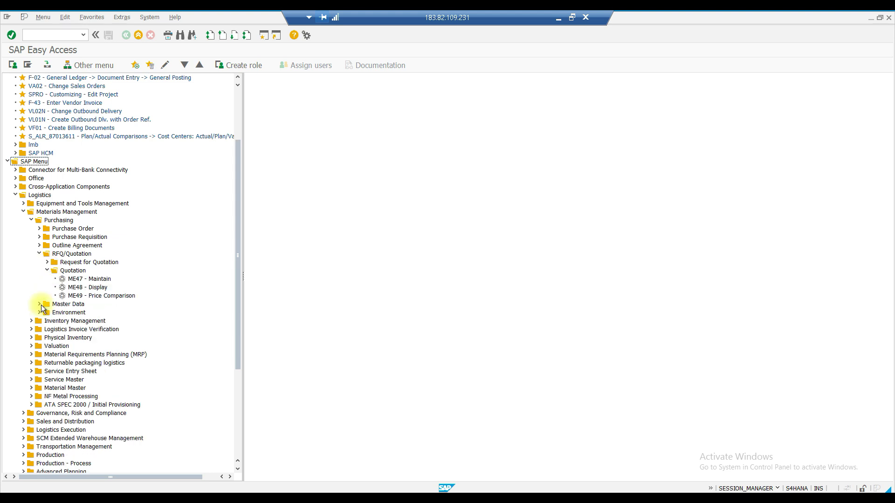
scroll(148, 246, "down", 2)
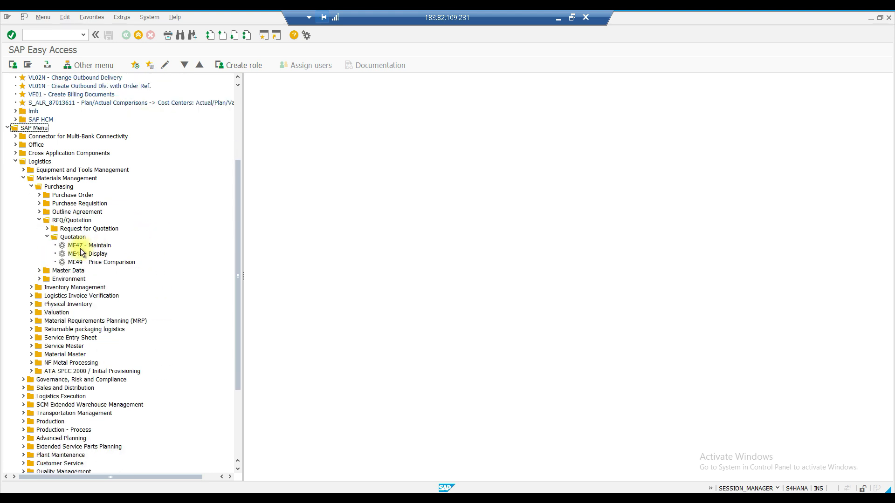
Start the ME47 Maintain transaction for quotations
left_click(68, 246)
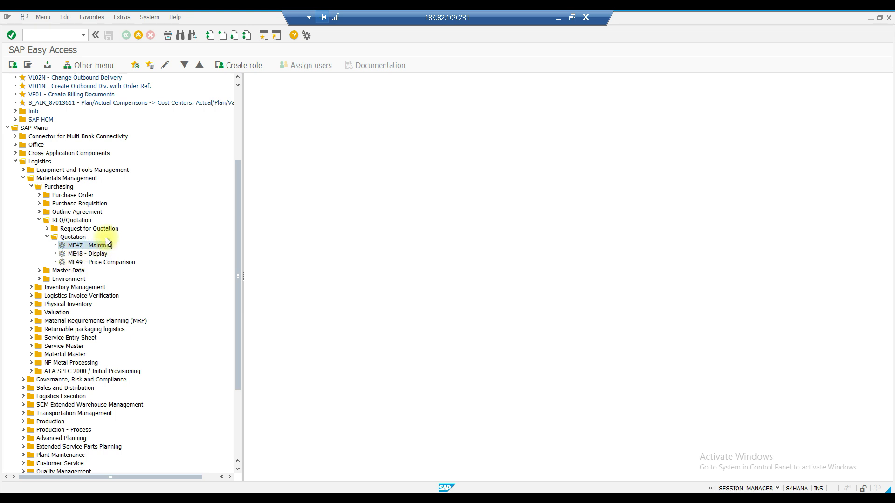
left_click(77, 263)
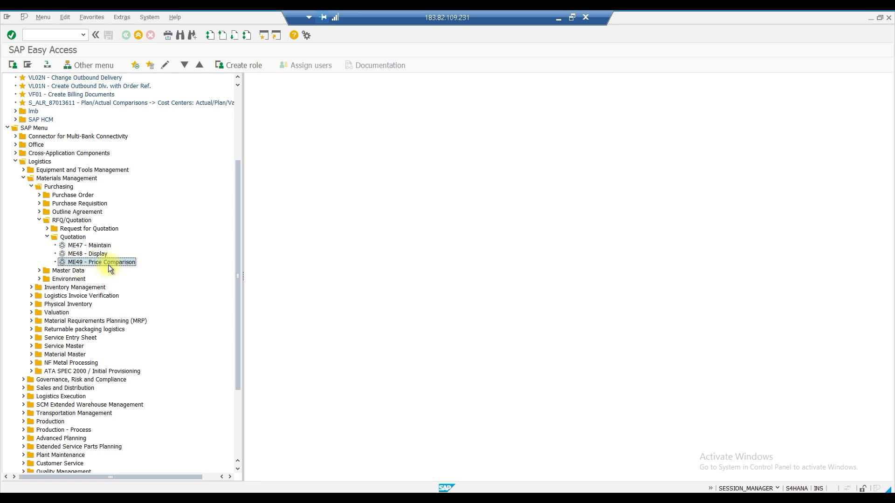
left_click(91, 246)
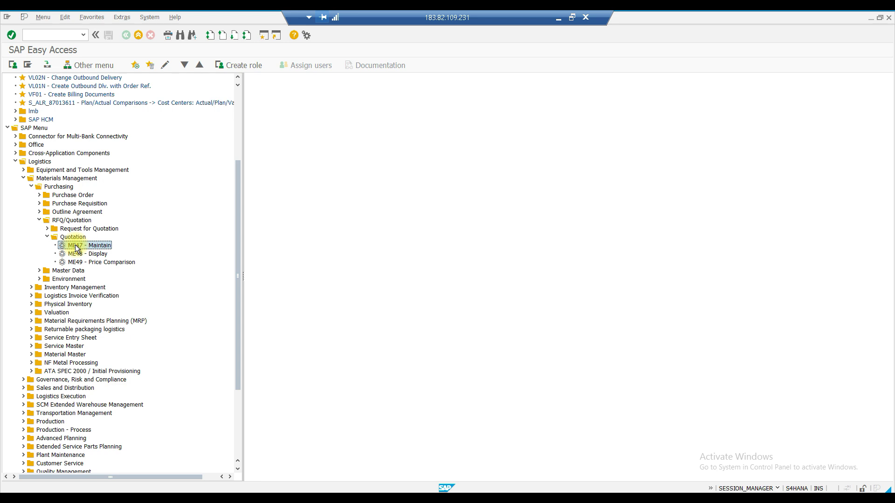
double_click(76, 247)
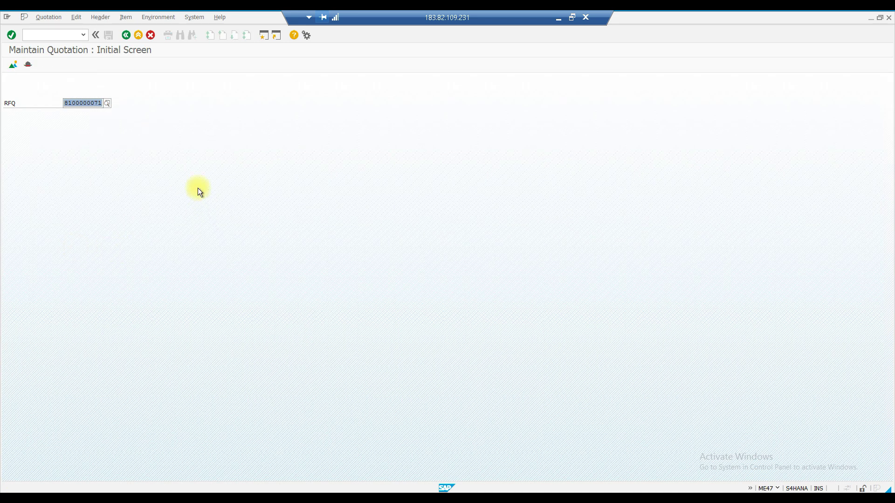
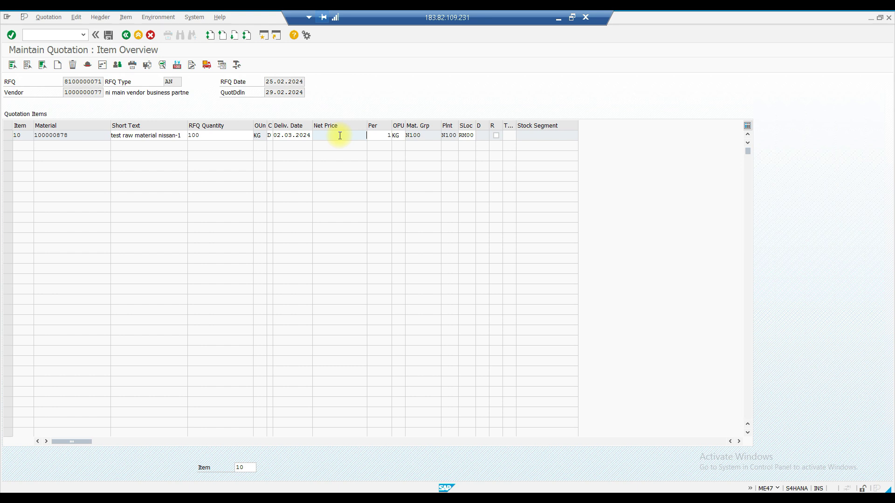
Enter a net price of 12 for quotation item 10 and open the item's details
type("12")
double_click(339, 135)
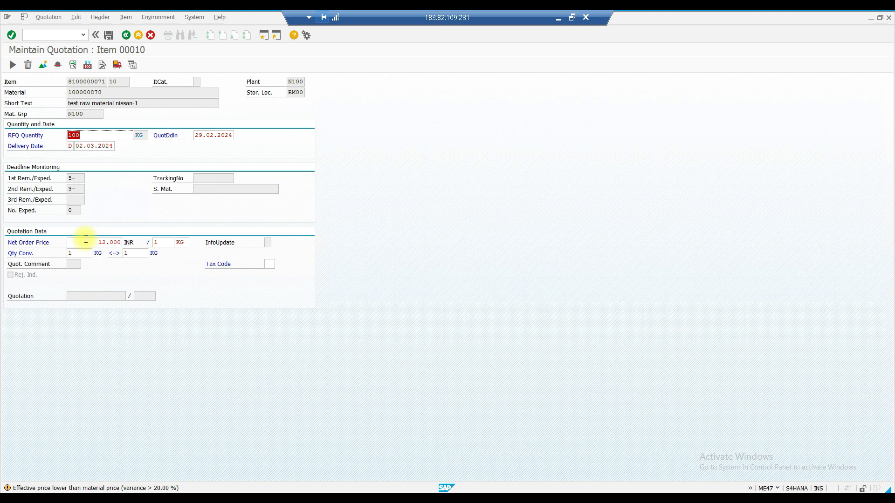
Check the PB00 gross price condition of the quotation item, return to the item details and acknowledge the price warnings
left_click(88, 64)
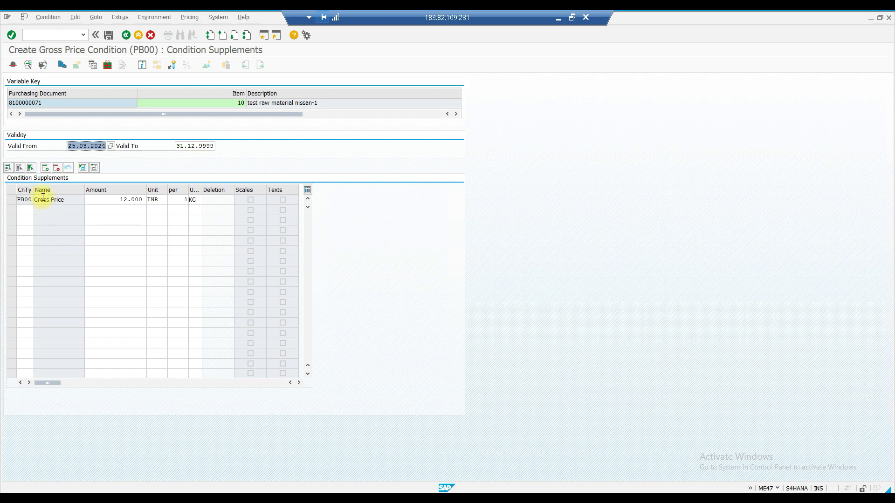
left_click(92, 199)
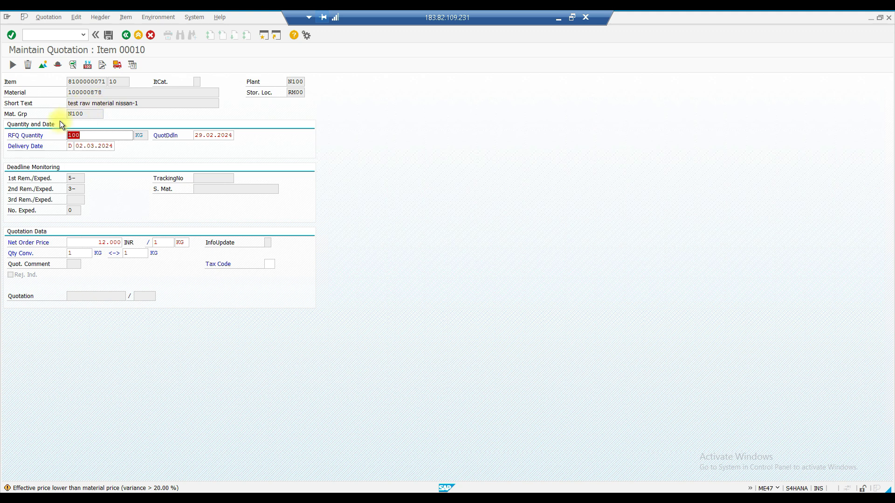
key("Return")
key("Return")
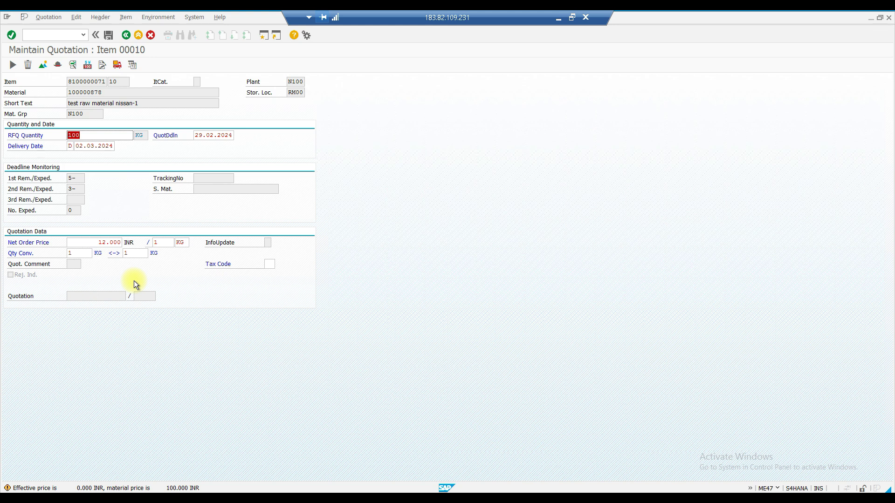
key("Return")
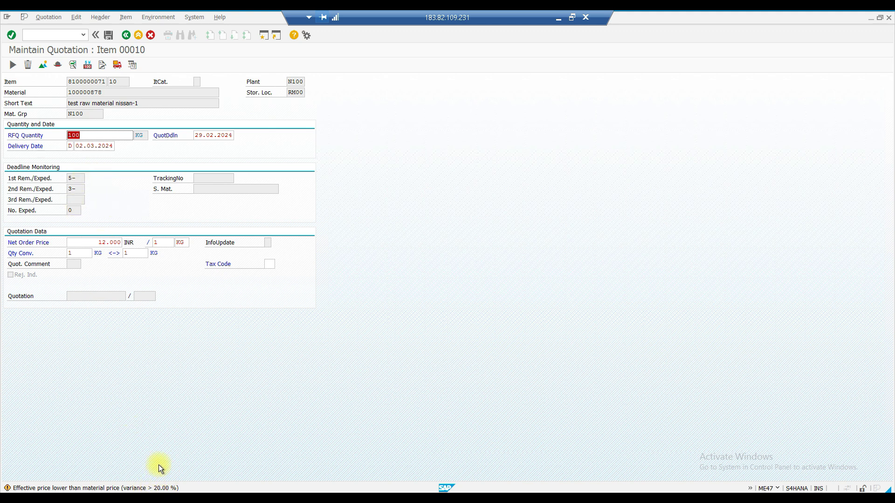
Try to set the net order price of quotation item 10 to 110 INR and check its PB00 gross price condition
double_click(99, 242)
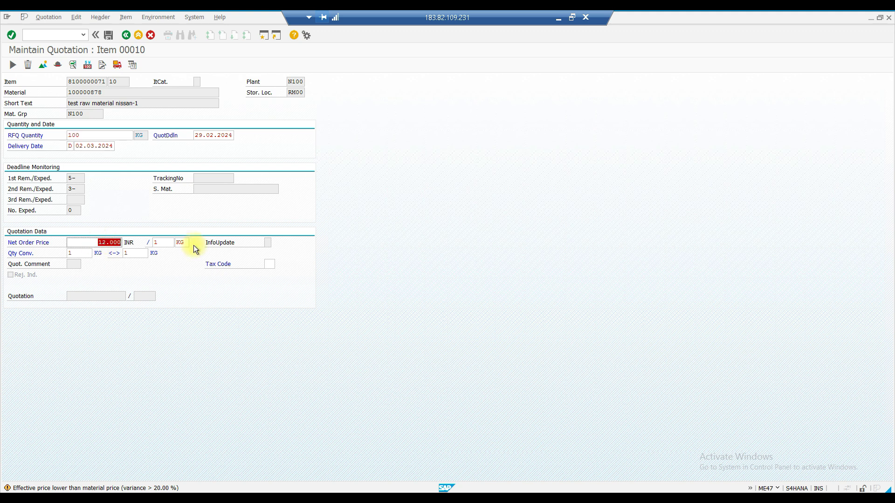
type("110")
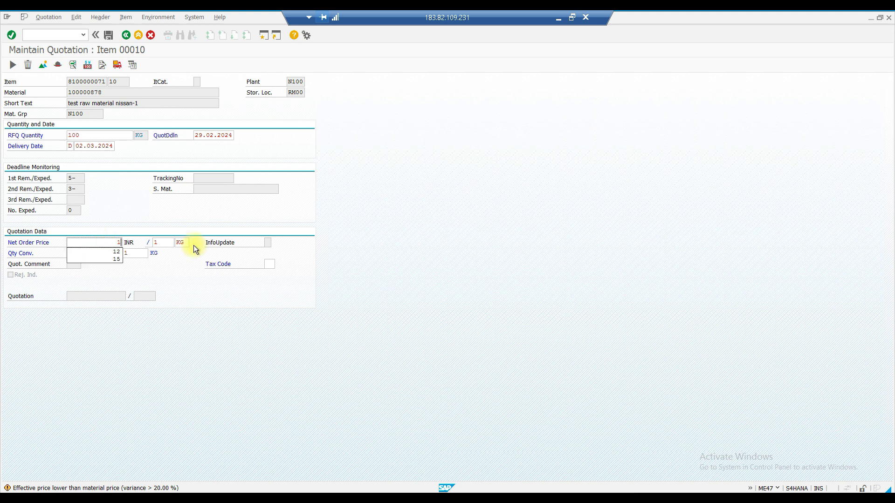
key("Return")
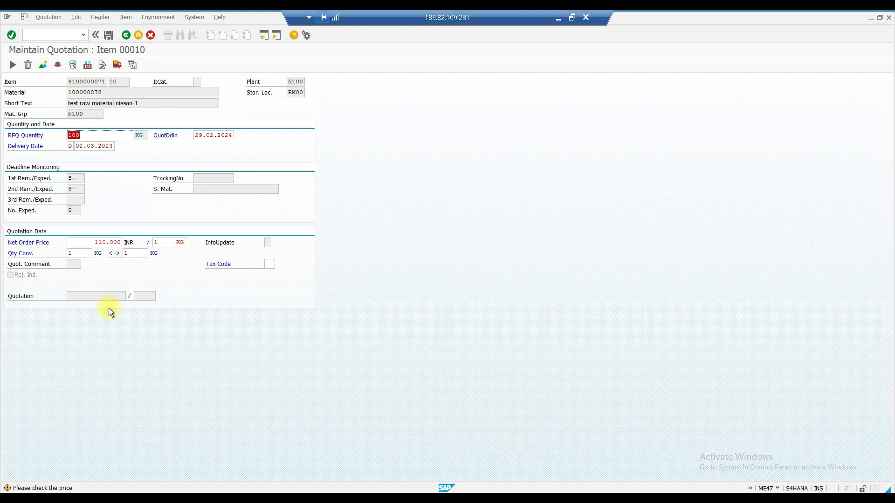
key("Return")
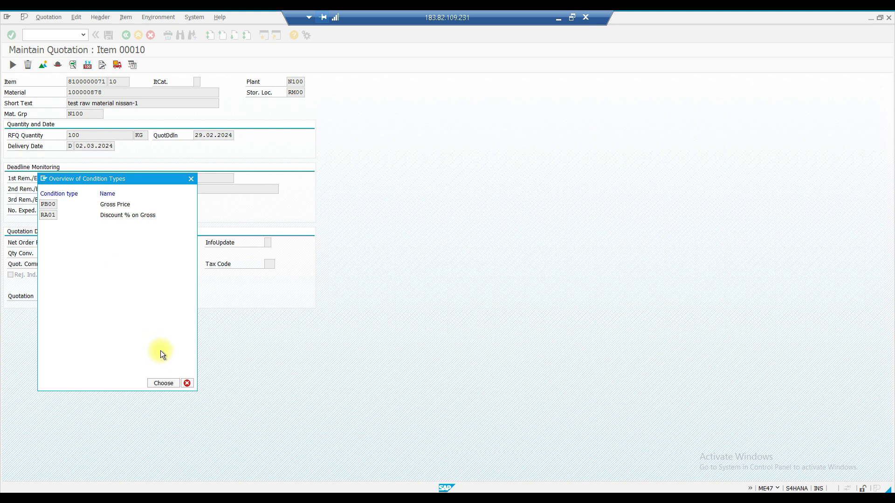
double_click(49, 204)
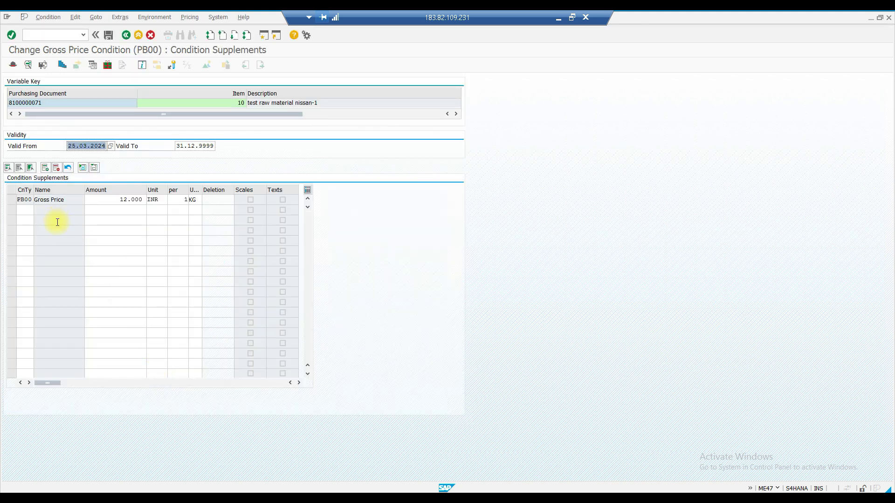
key("F3")
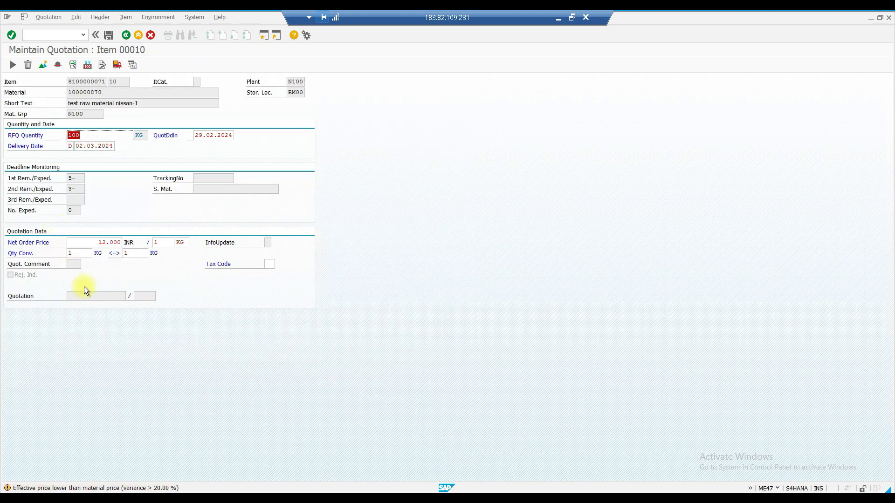
Acknowledge the price warnings of the quotation item and read the help text on the effective price variance
key("Return")
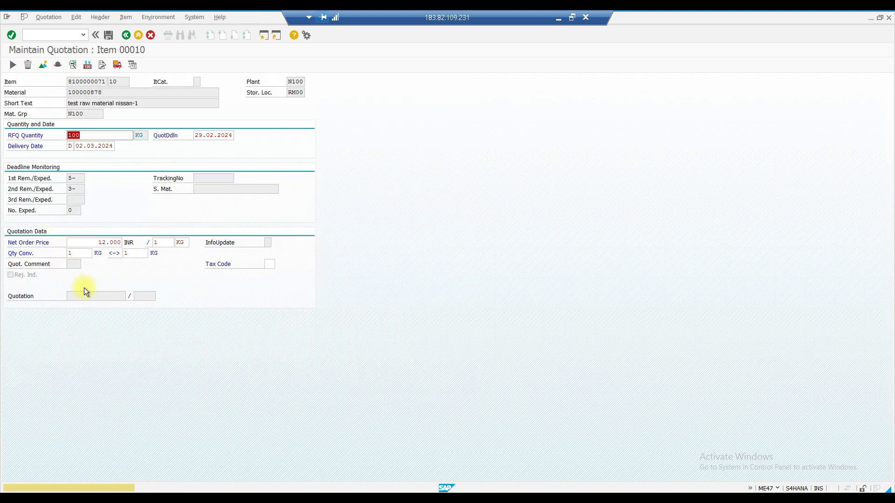
key("Return")
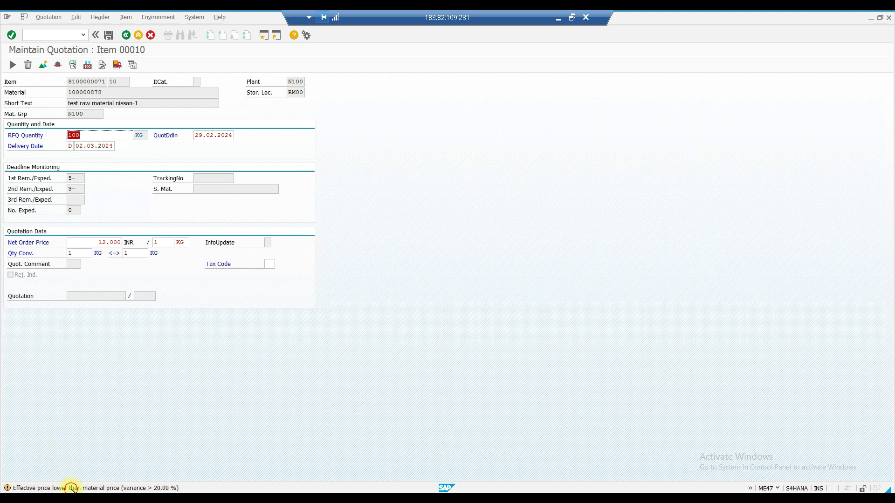
left_click(68, 488)
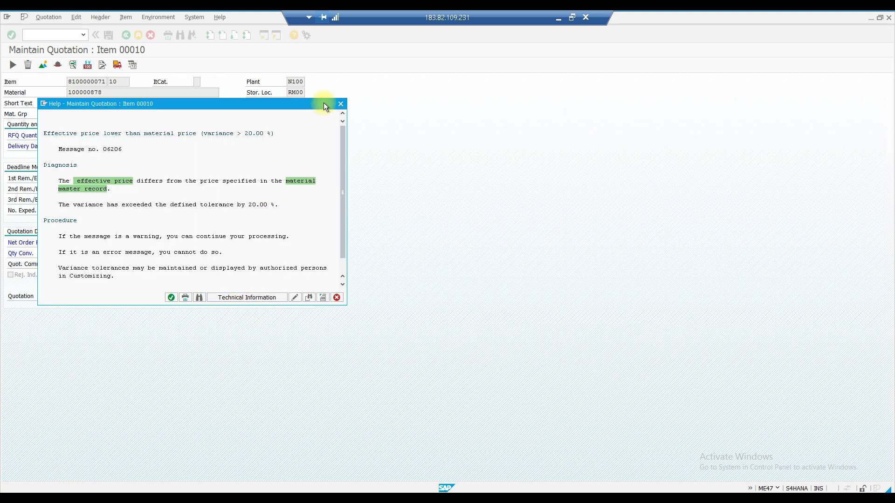
left_click(340, 106)
Restart transaction ME47 without saving and open the item overview of the same RFQ
left_click(35, 35)
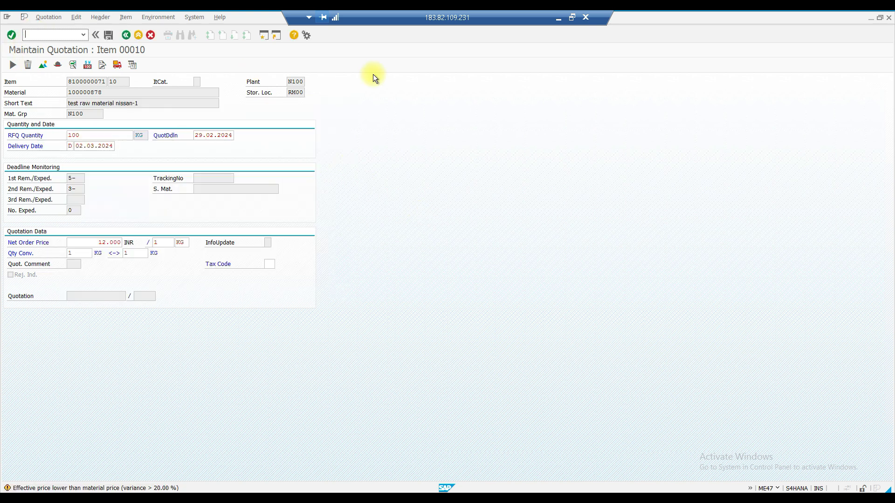
type("/nme47")
key("Return")
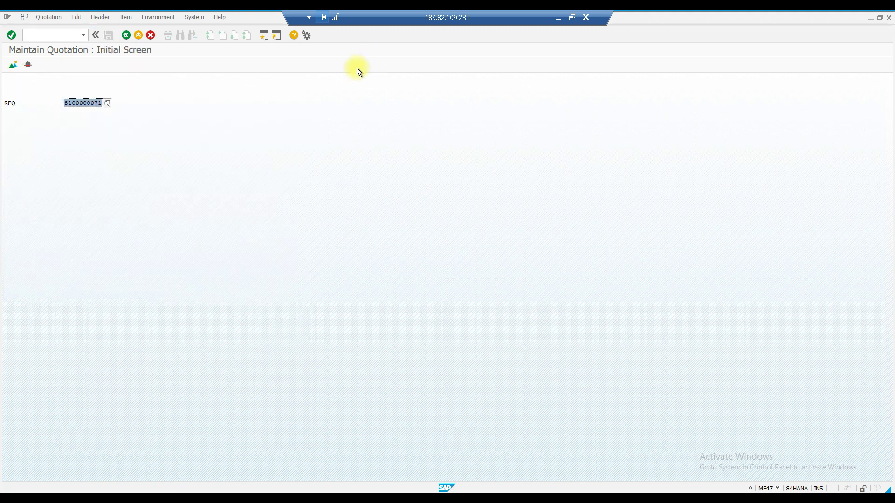
key("Return")
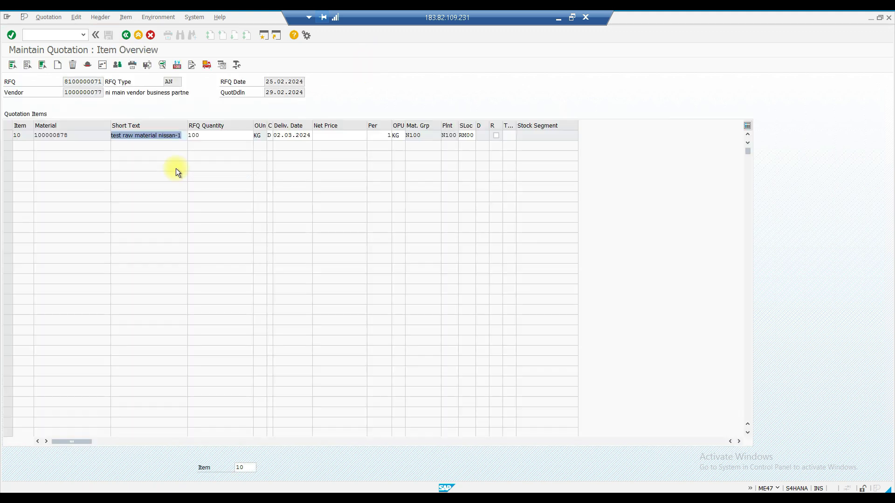
Enter a net price of 110 for quotation item 10 and open the item's details
left_click(352, 136)
type("110")
double_click(351, 137)
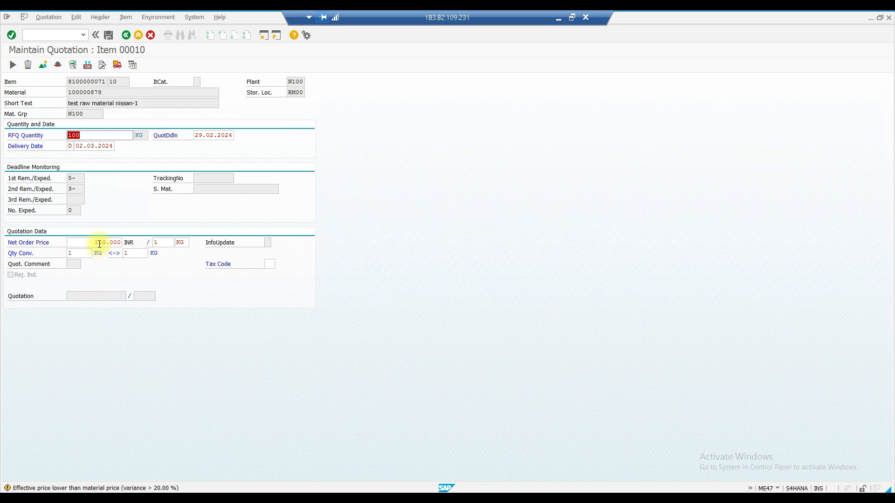
key("Return")
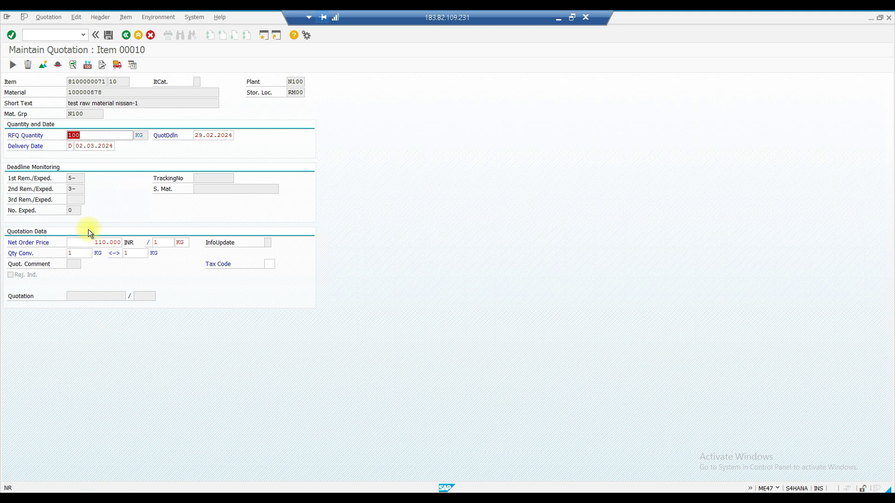
Read the help text comparing the effective price with the material price, and acknowledge the warning
double_click(101, 488)
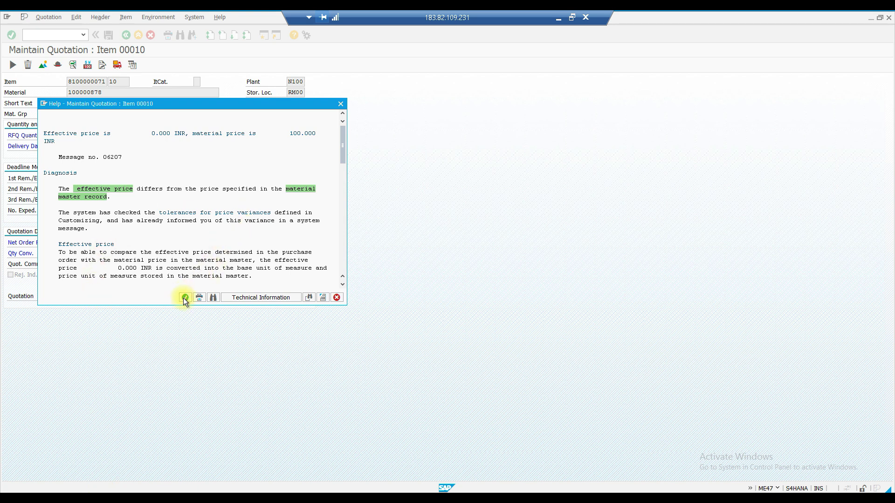
left_click(184, 298)
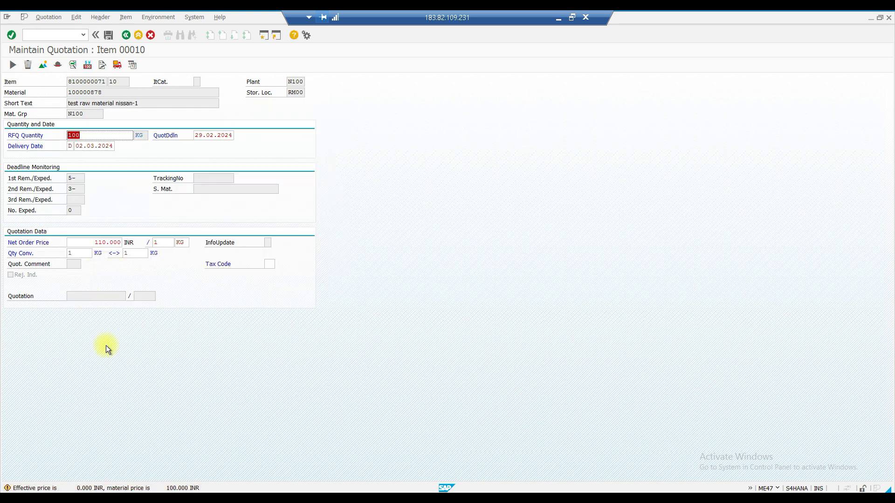
key("Return")
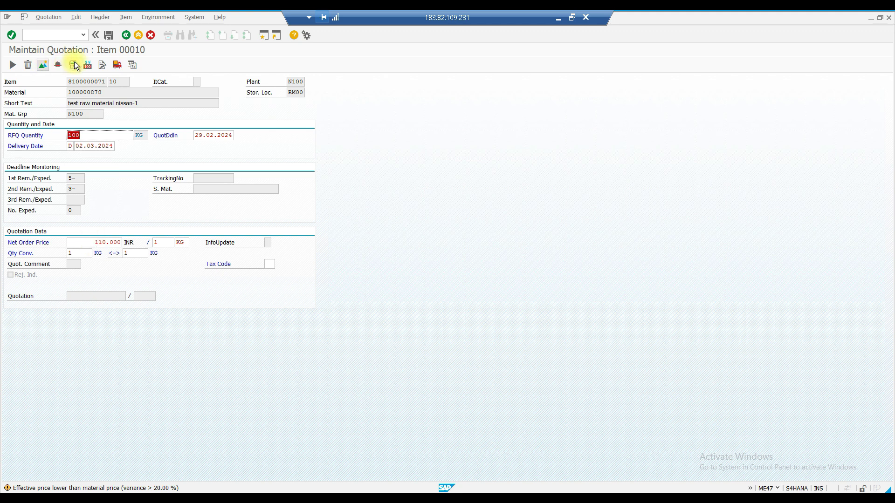
Check the item's PB00 gross price condition, return to the item details and look at the net order price entry
left_click(88, 64)
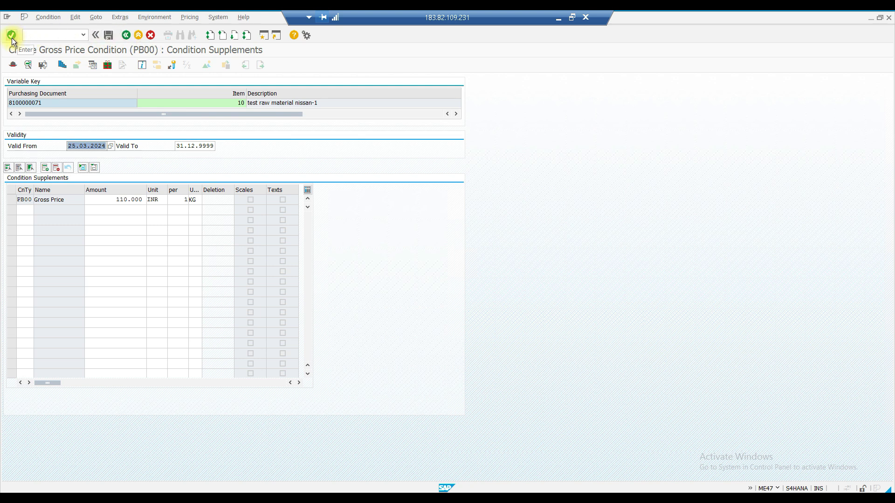
left_click(125, 35)
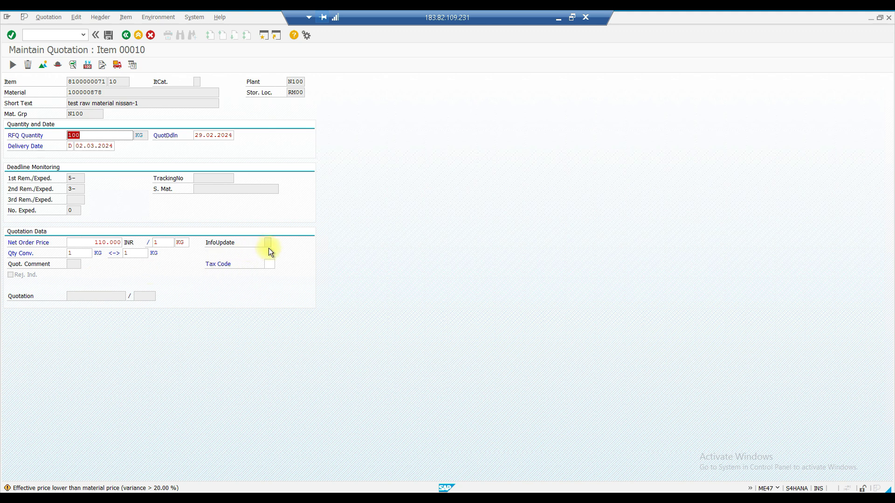
key("Return")
left_click(102, 242)
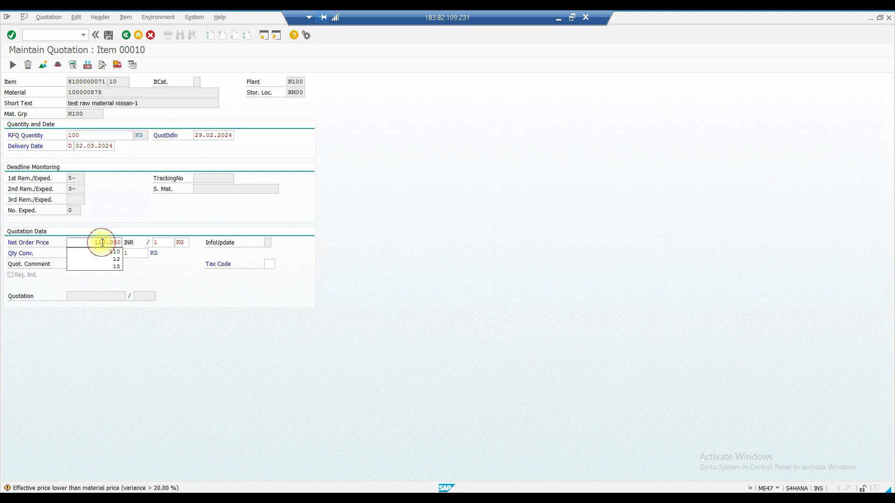
left_click(165, 343)
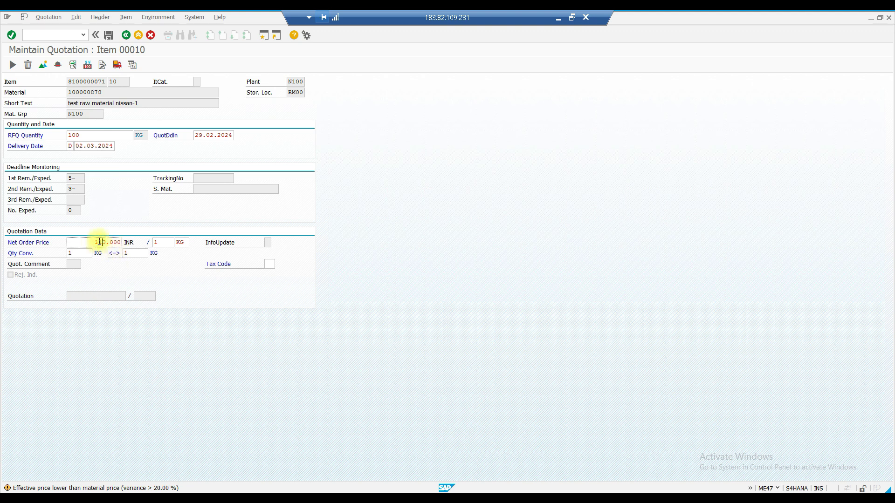
Set the net order price of quotation item 10 to 20 INR
left_click_drag(92, 242, 144, 243)
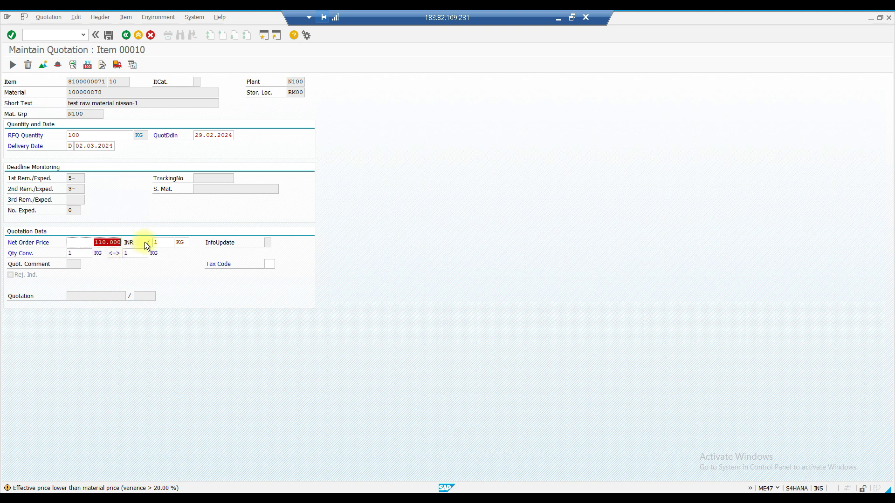
type("2")
key("Return")
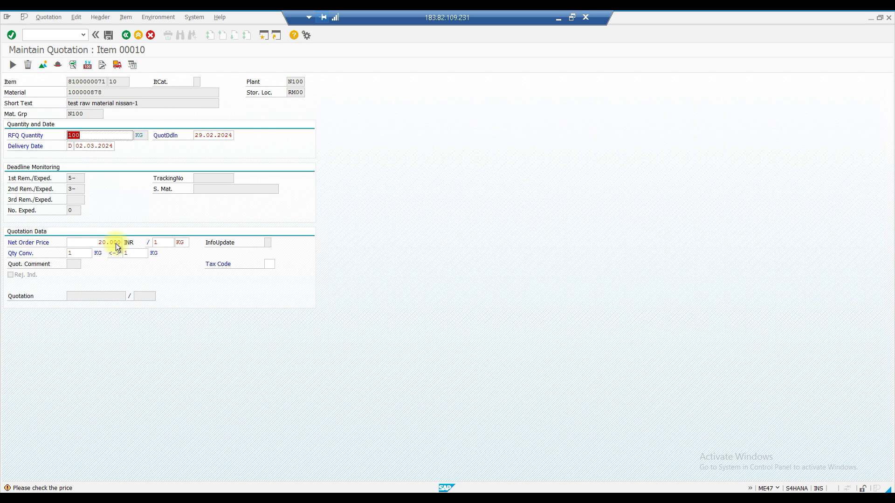
Set the PB00 gross price condition amount of the item to 20 INR and return to the item details
double_click(116, 243)
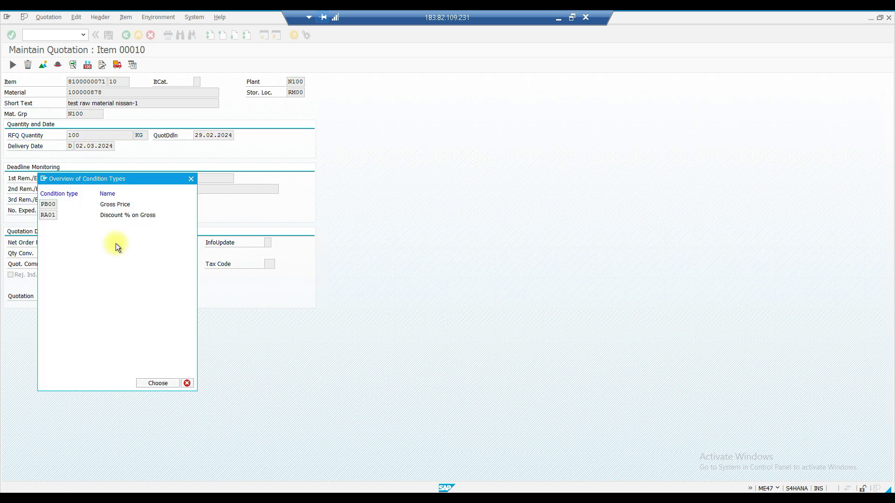
double_click(50, 203)
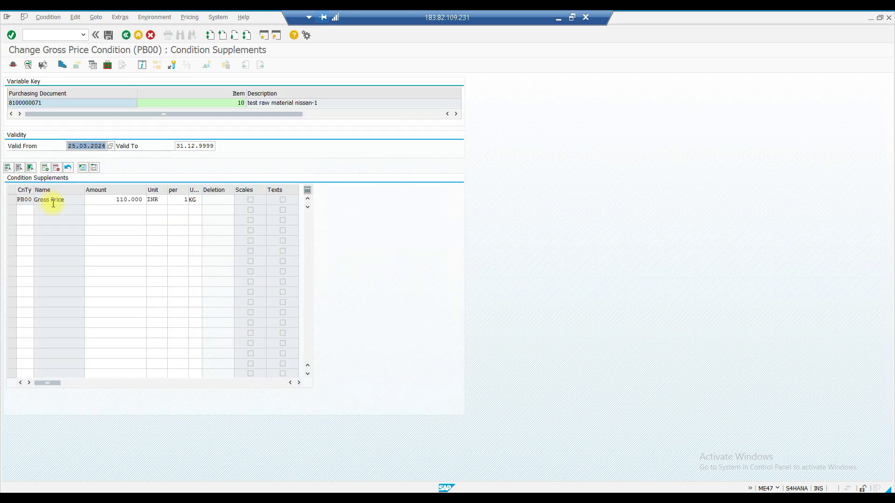
left_click_drag(105, 199, 157, 198)
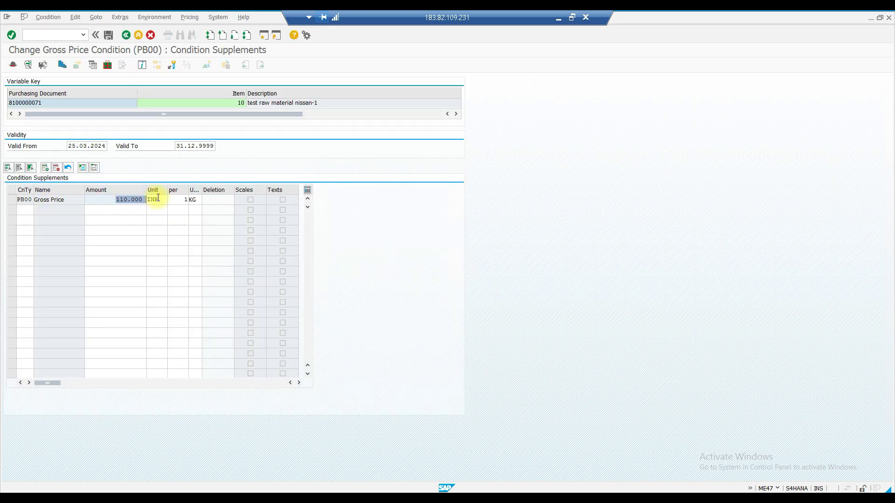
type("20")
key("Return")
key("F3")
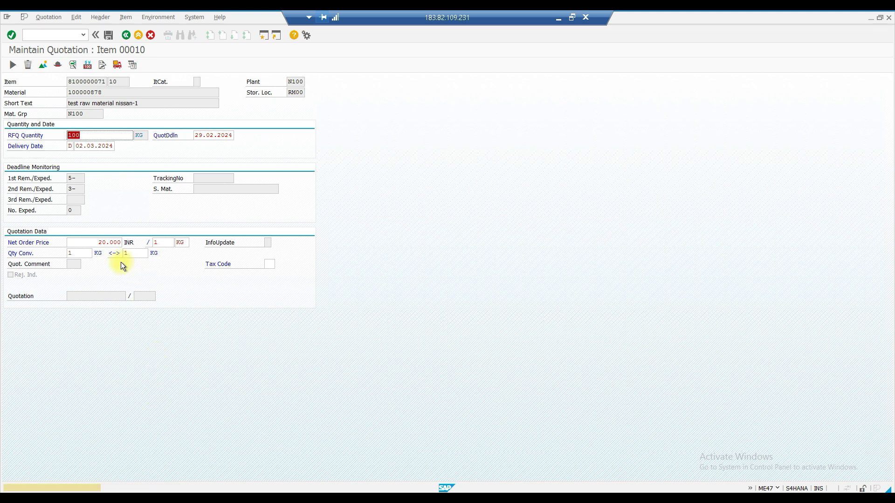
Read the help text on the price variance warning and compare it with the item's net order price
double_click(114, 488)
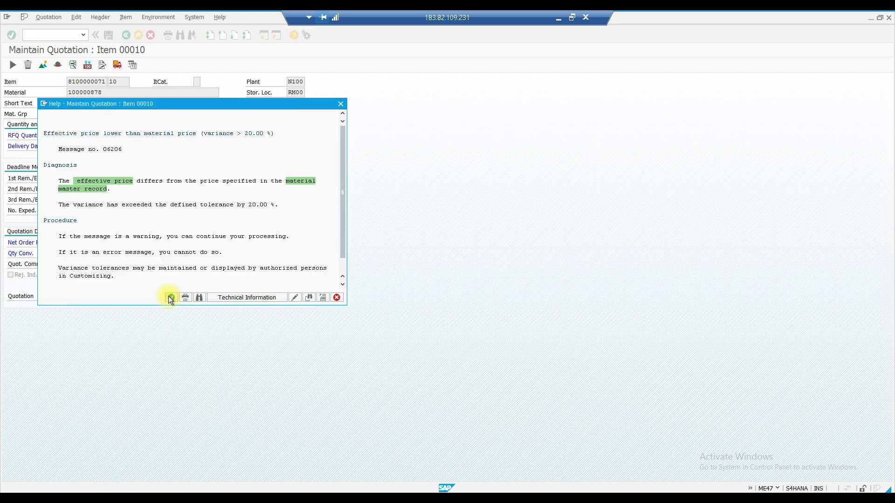
left_click(169, 298)
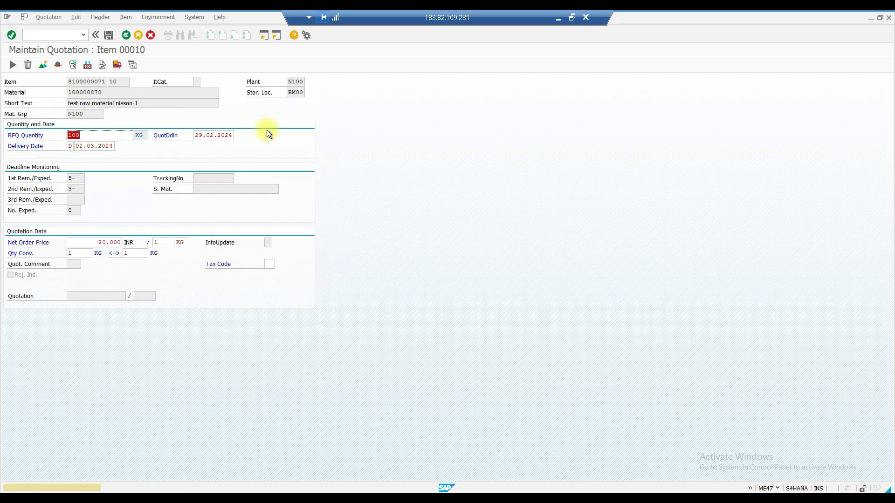
double_click(90, 243)
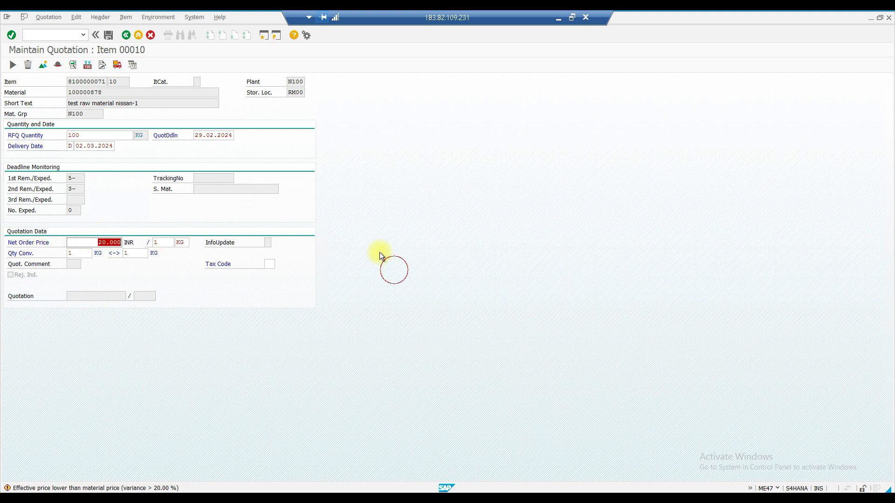
Copy the quotation item's material number and start transaction MM03 in a new session
left_click(28, 94)
key("ctrl+c")
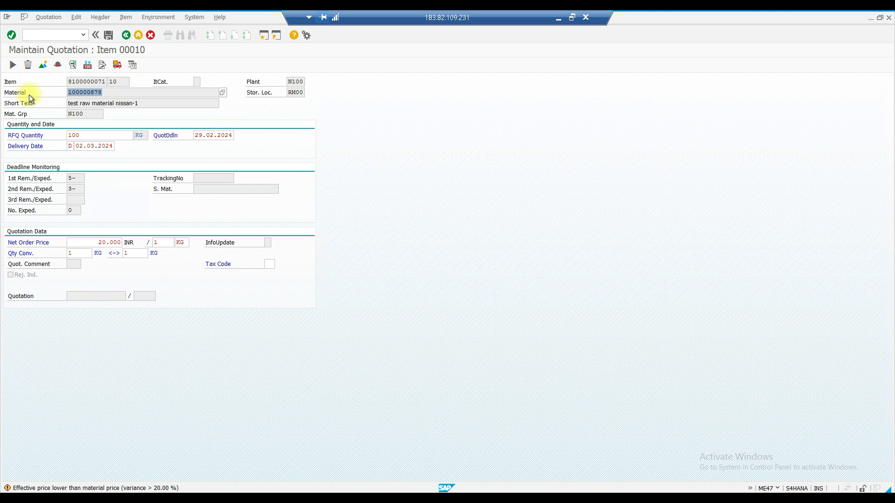
left_click(266, 37)
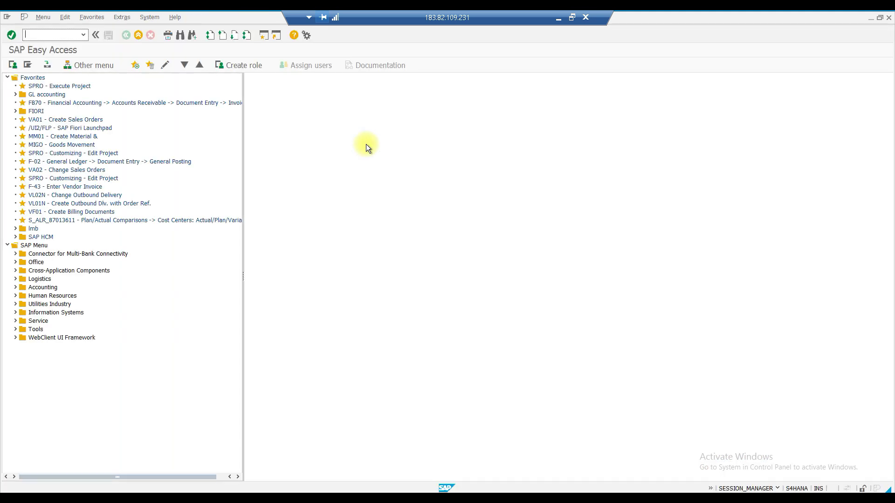
type("/nMM03")
key("Return")
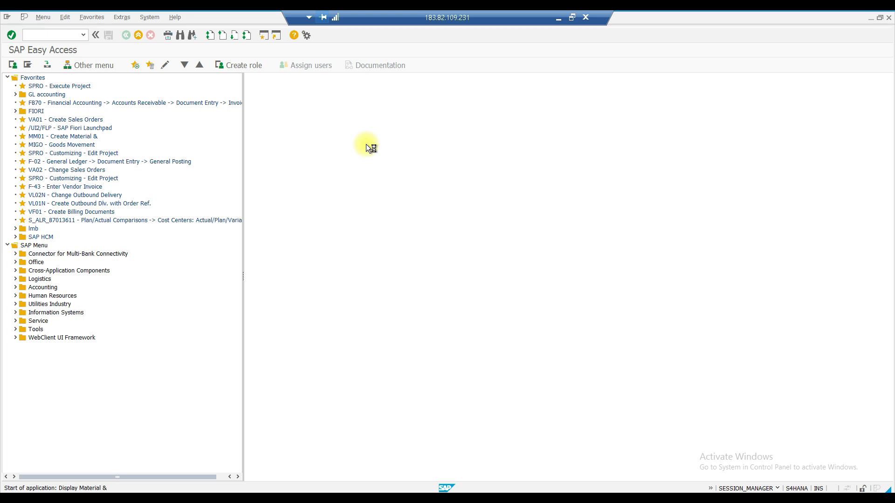
Display the material with the copied material number in MM03, using the preselected views and plant N100
left_click(152, 92)
key("ctrl+v")
key("Return")
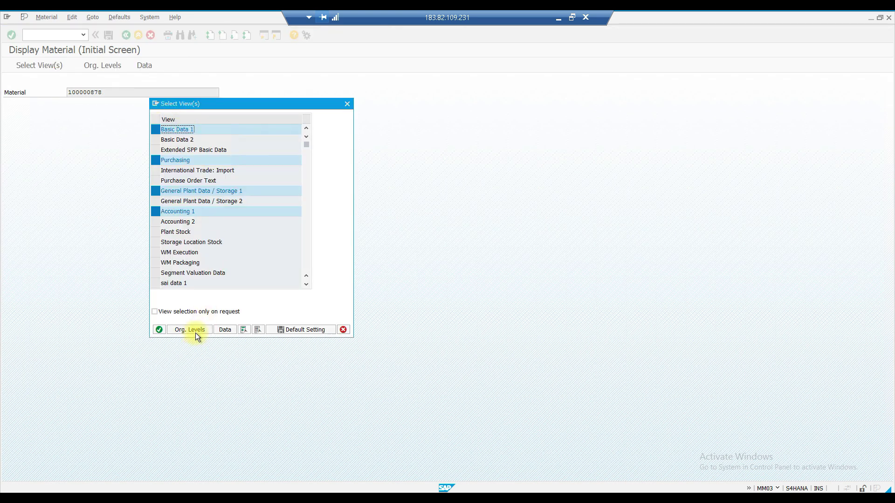
left_click(195, 332)
left_click(164, 119)
left_click(164, 142)
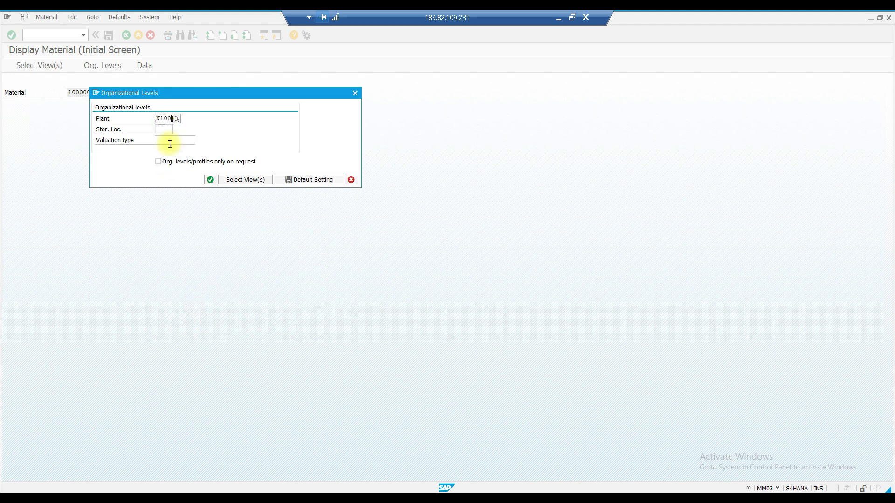
left_click(163, 129)
left_click(208, 181)
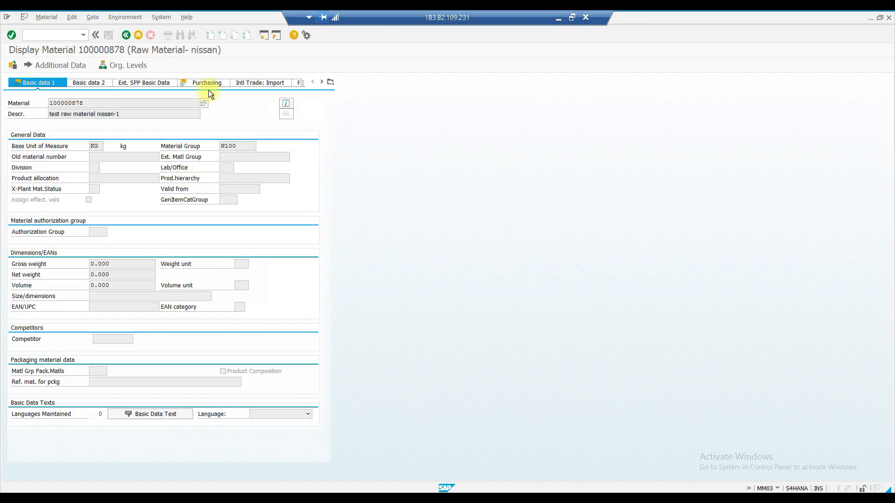
Go to the material's Accounting 1 view and check its standard price
left_click(330, 83)
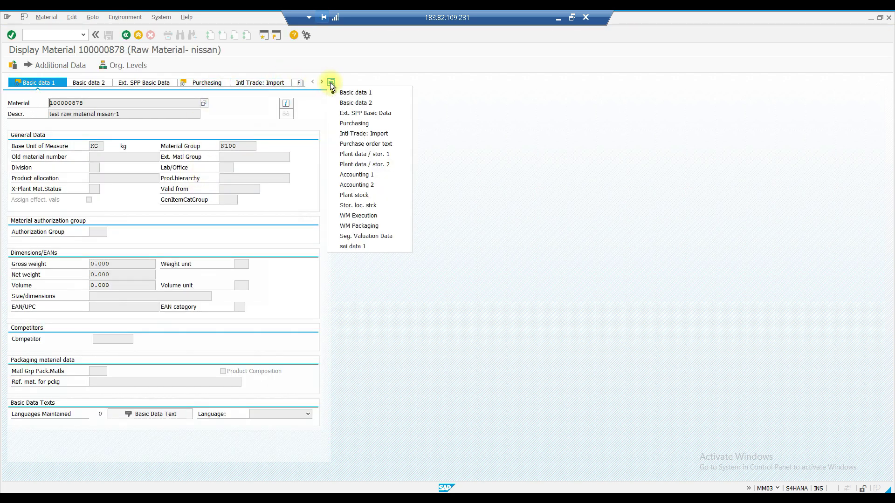
left_click(359, 175)
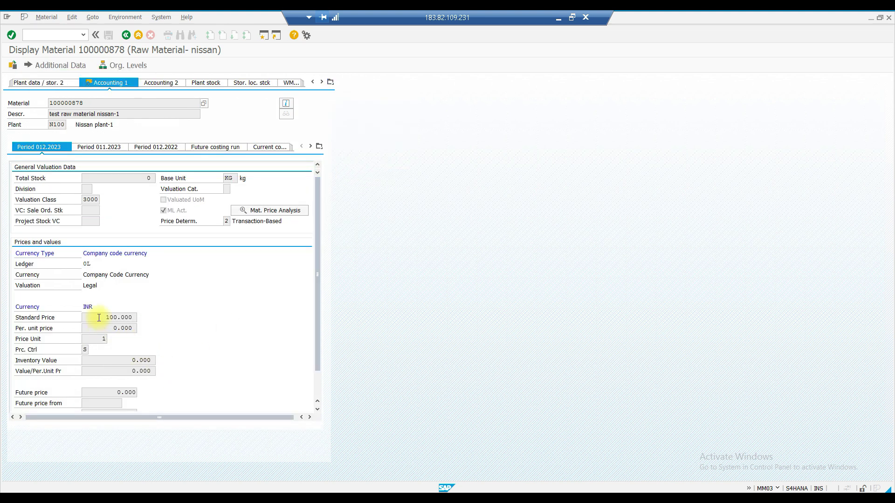
double_click(129, 316)
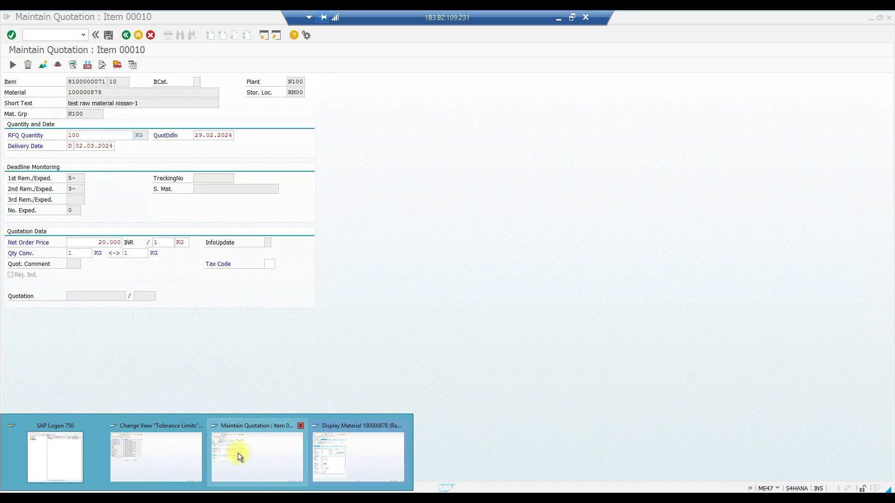
Switch back to the quotation session and enter 105 INR as item 10's net order price, bringing up its condition types
left_click(238, 453)
left_click(98, 243)
key("shift+End")
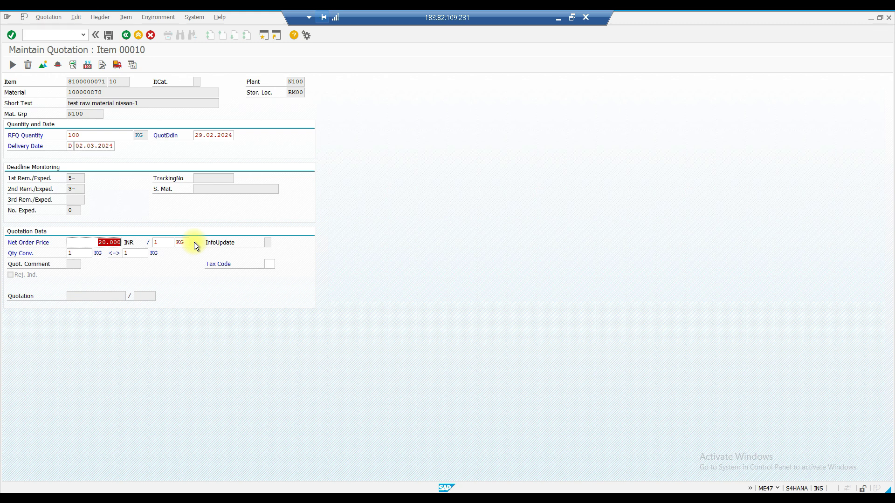
type("105")
key("Return")
key("Return")
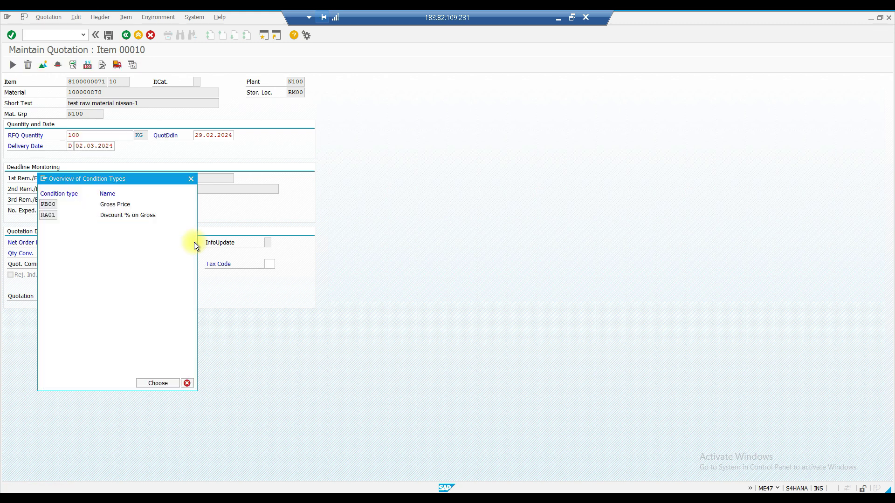
Set the amount of the item's PB00 gross price condition to 101 INR and return to the item details
double_click(49, 205)
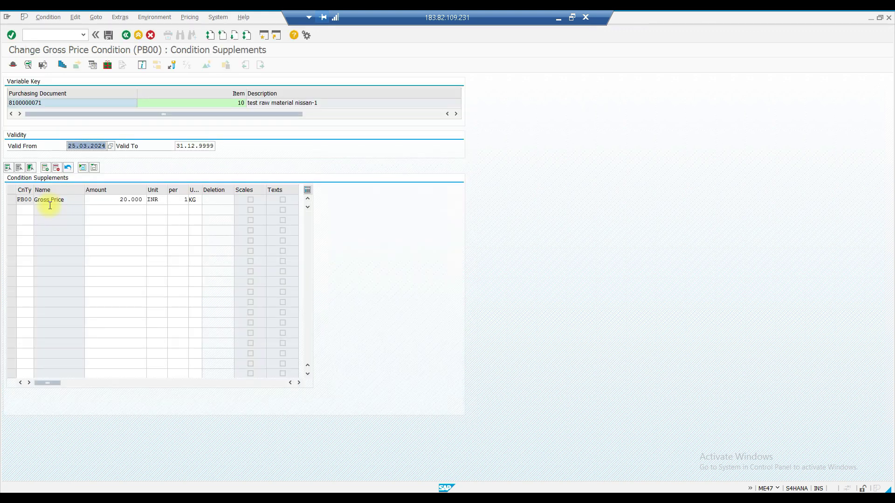
left_click(120, 200)
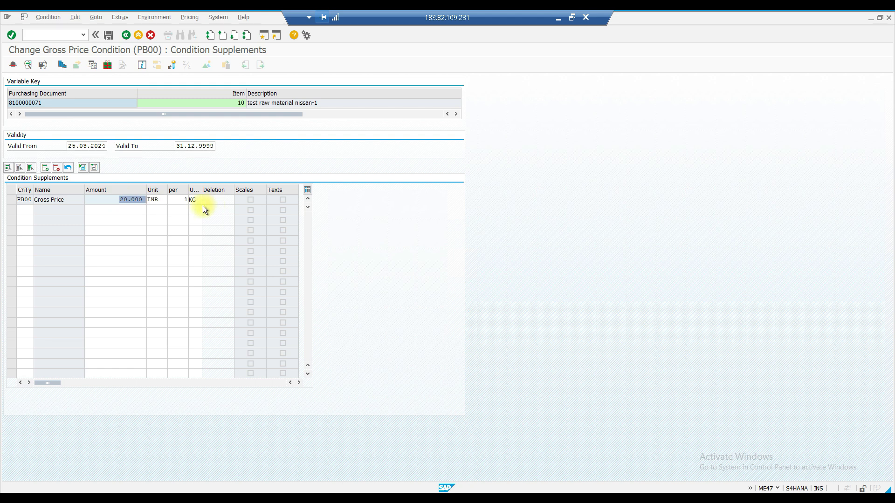
type("101")
key("Return")
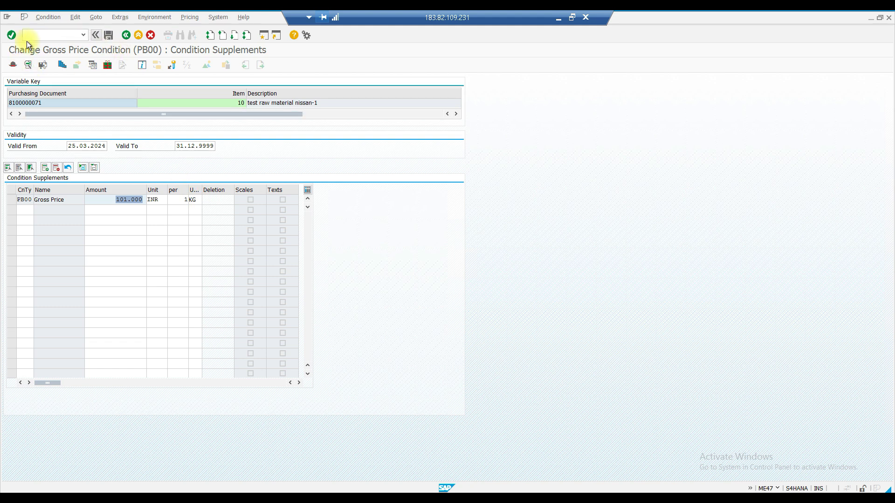
left_click(11, 36)
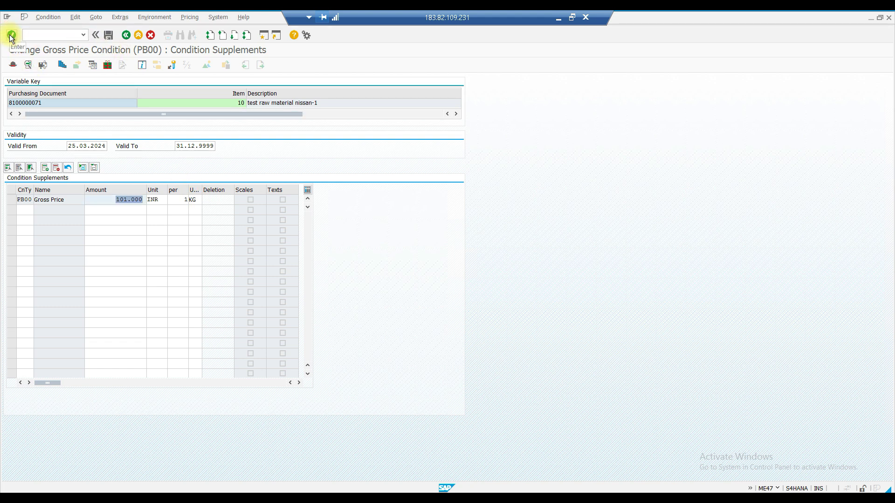
left_click(11, 36)
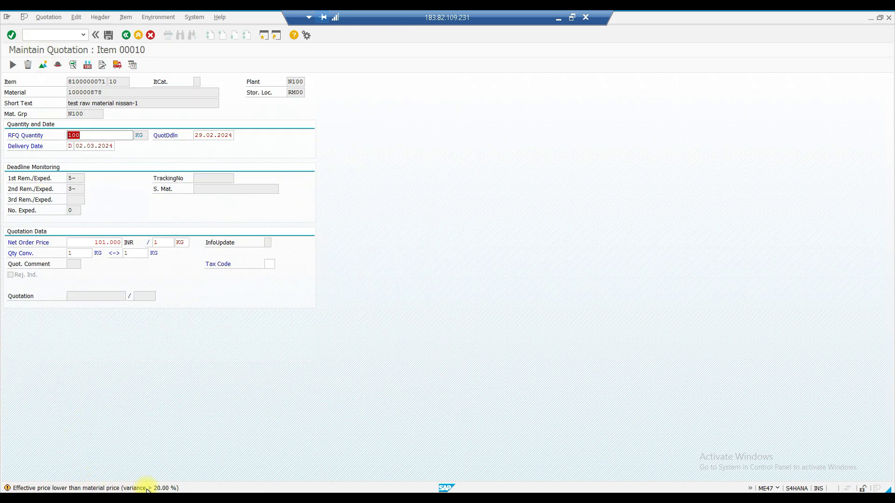
Read the help text on the price variance warning, accept the warning and save the quotation
double_click(145, 489)
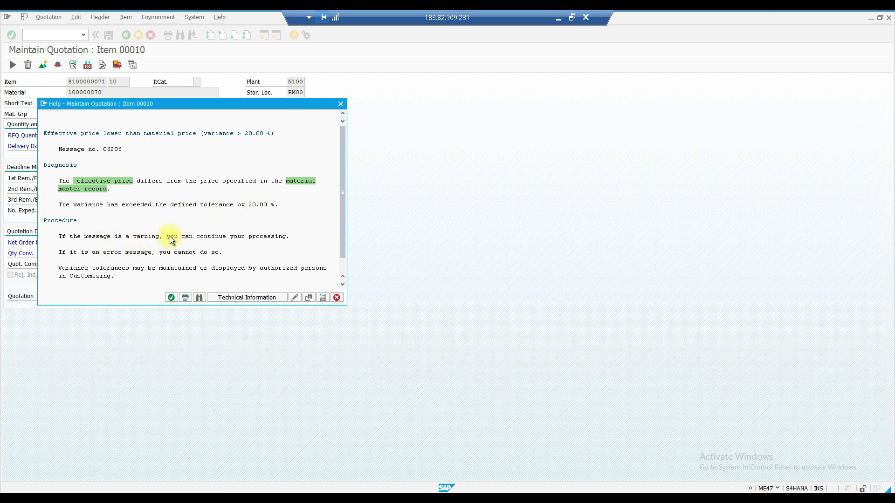
left_click(171, 298)
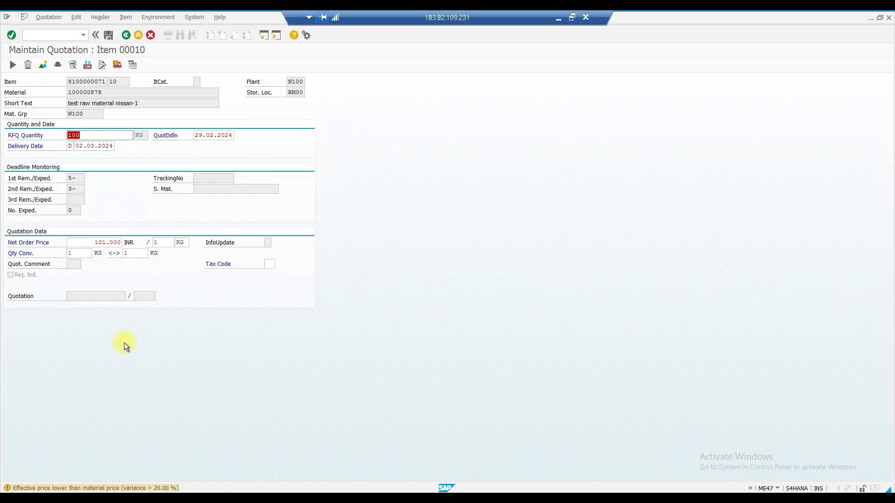
key("Return")
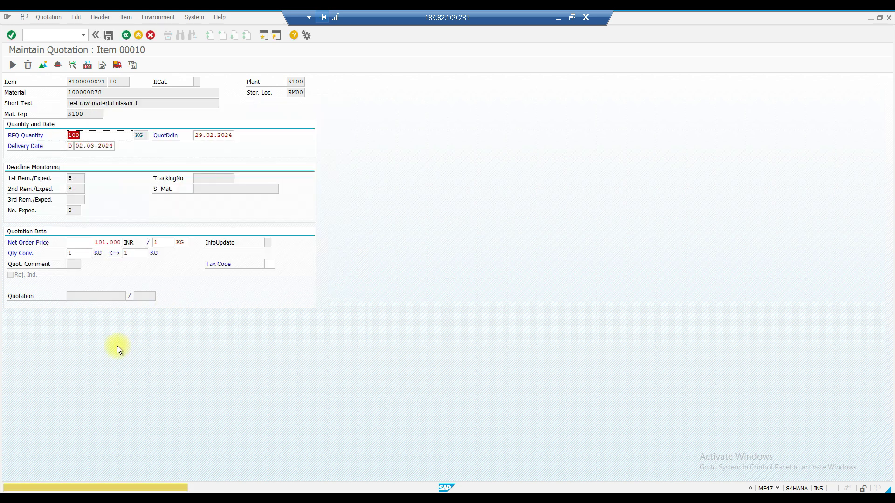
key("ctrl+s")
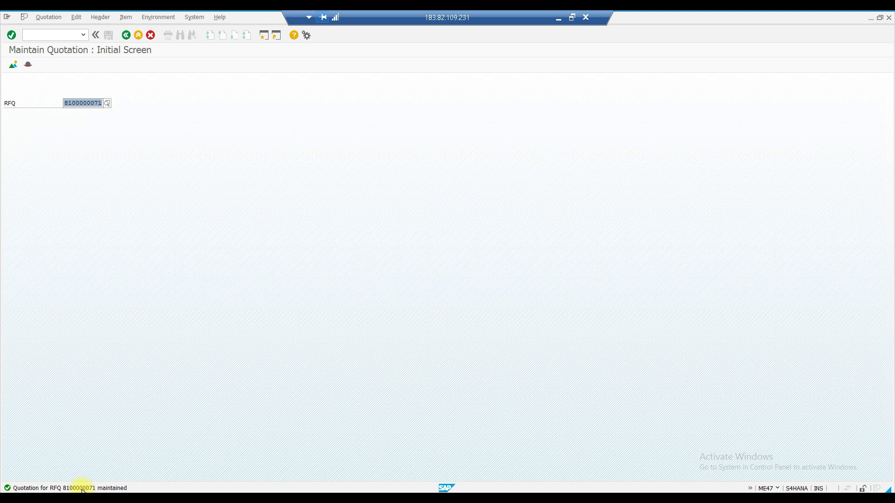
Change the last digit of the RFQ number to 2 and open that quotation's item overview
left_click(99, 103)
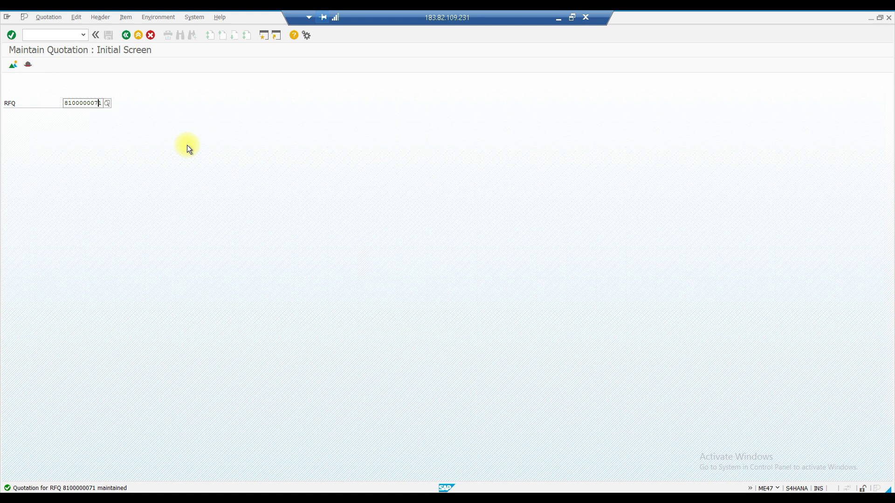
key("BackSpace")
type("2")
key("Return")
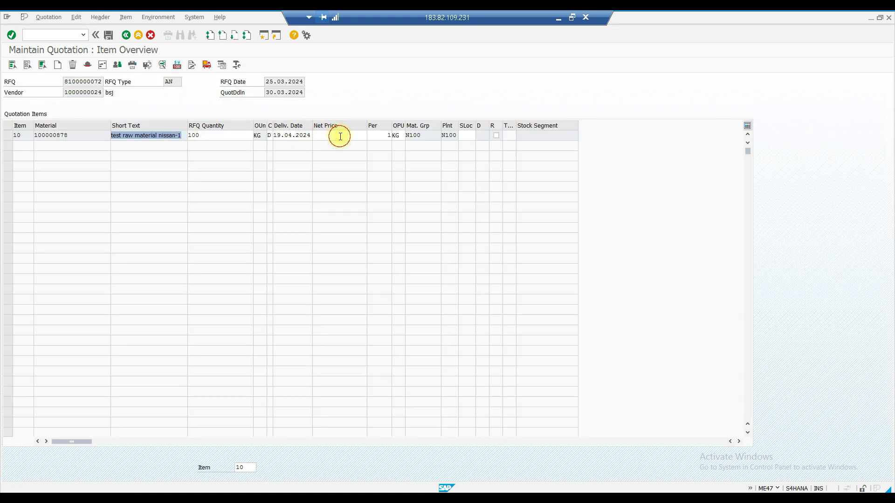
Set the net price of quotation item 10 to 105 in the item overview
left_click(340, 136)
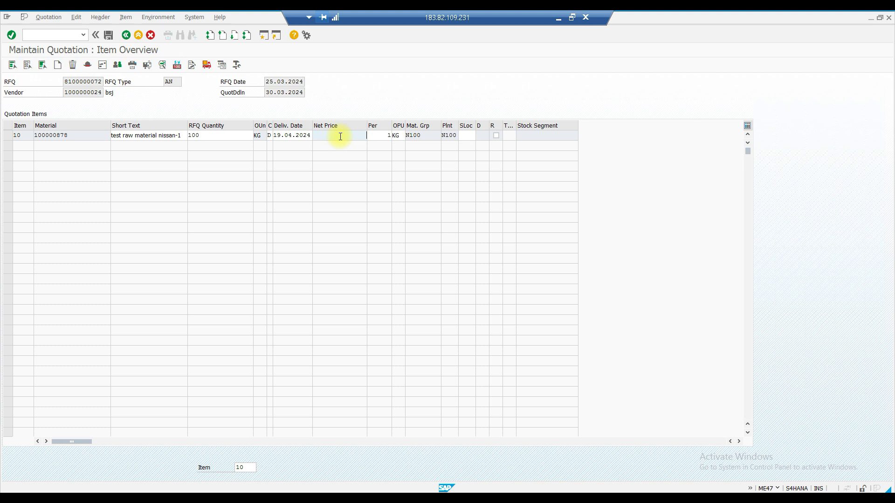
type("105")
key("Return")
Look through the open Tolerance Limits and Display Material sessions to check the standard price, and return to the quotation session
left_click(216, 480)
left_click(193, 442)
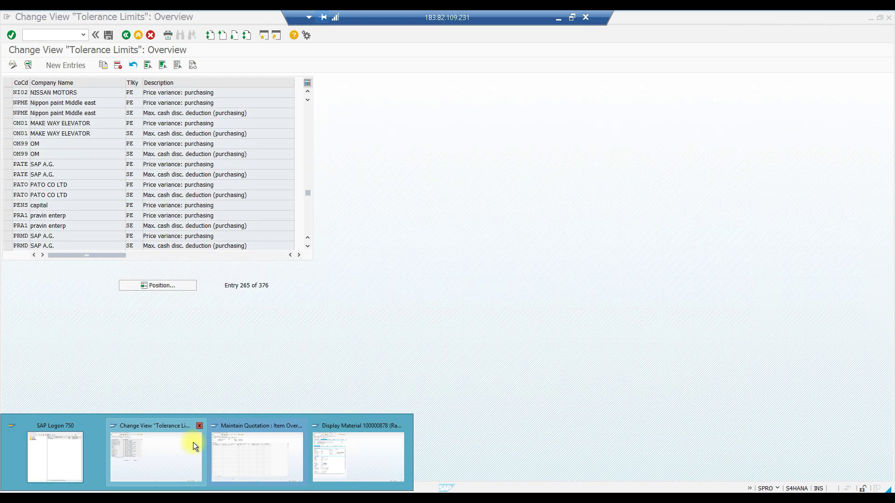
left_click(63, 35)
type("/nme47")
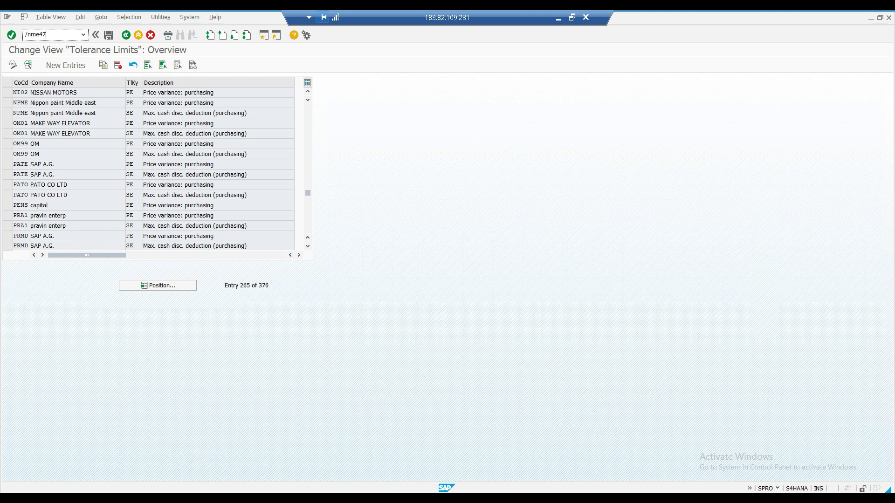
mouse_move(253, 477)
left_click(350, 446)
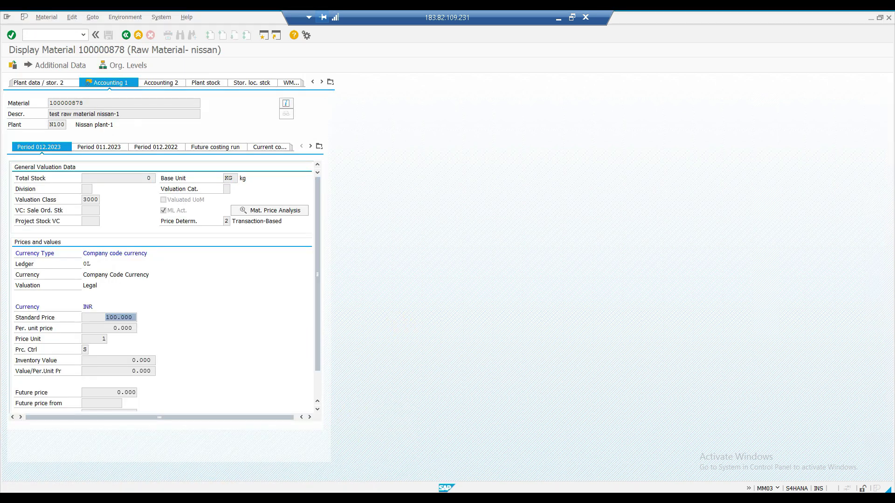
mouse_move(252, 487)
left_click(255, 448)
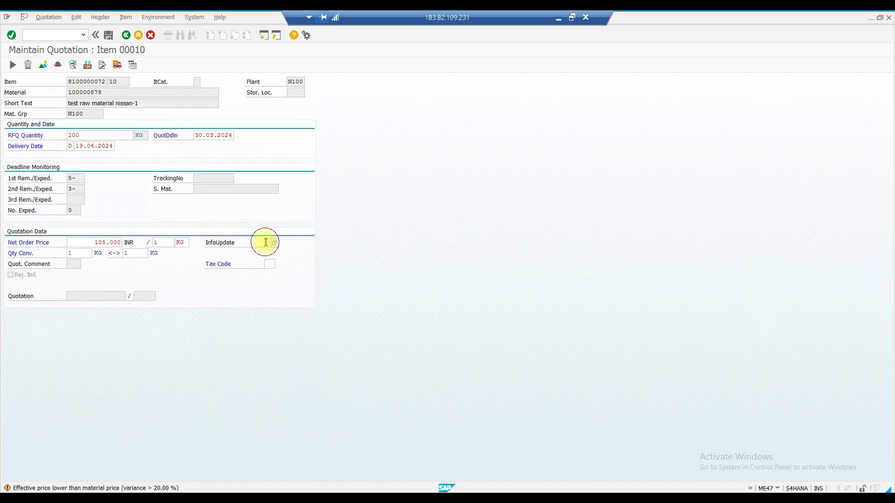
Examine the info record update options A, B and C for the item's InfoUpdate indicator and close the list without choosing one
left_click(272, 244)
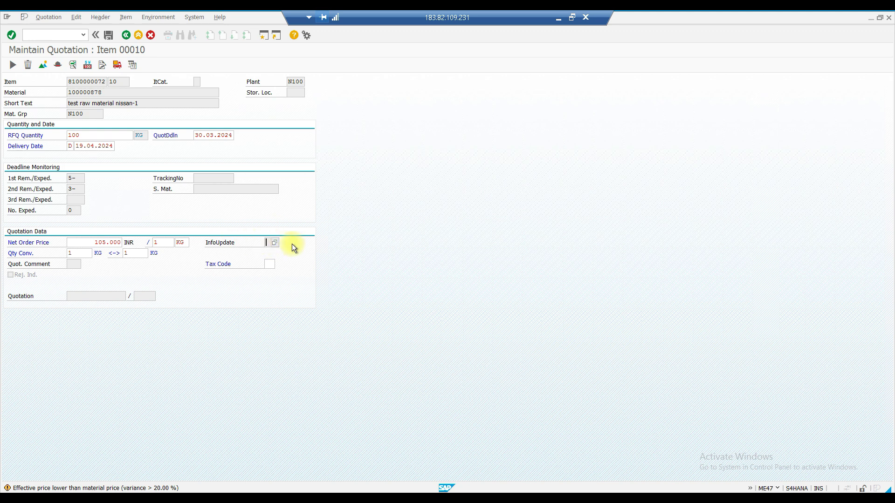
left_click(274, 242)
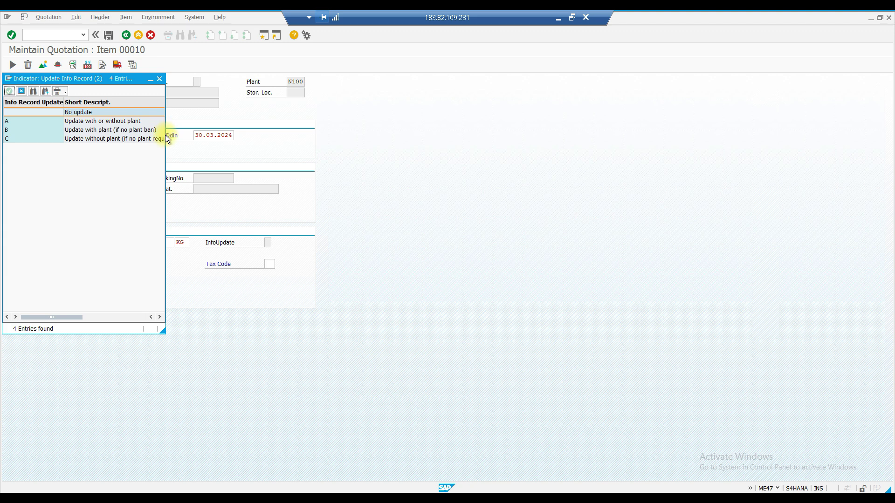
left_click_drag(164, 150, 228, 160)
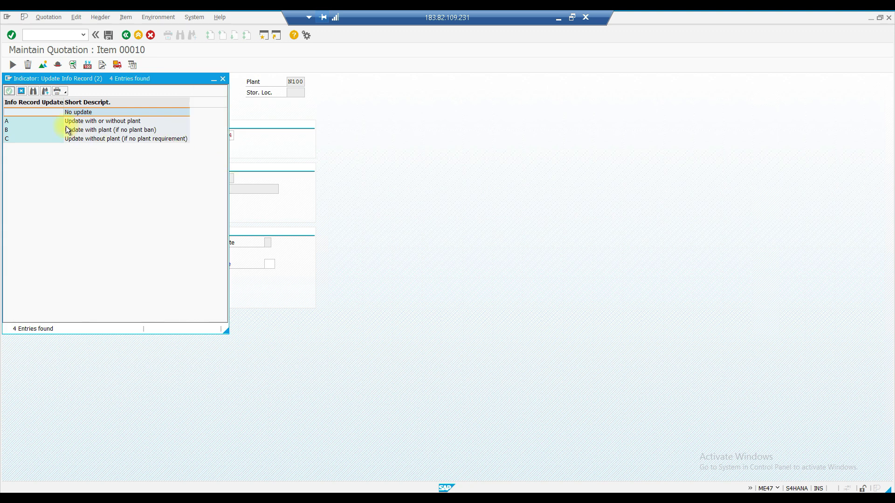
left_click(29, 122)
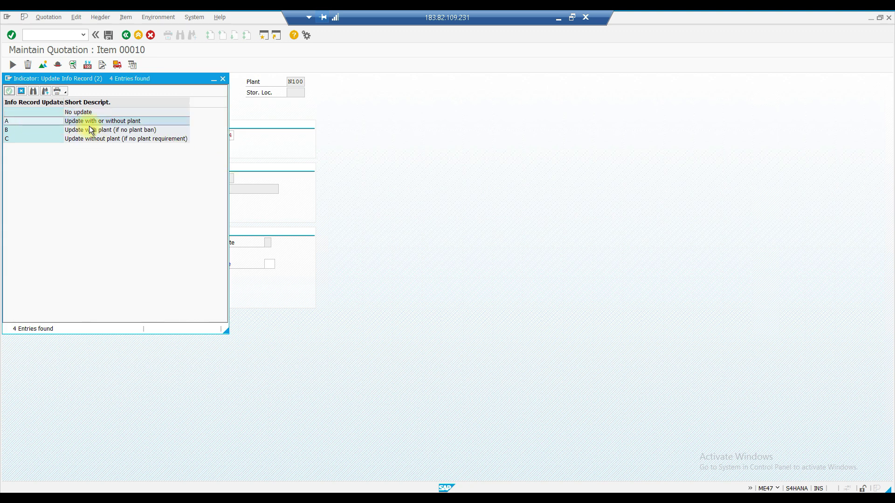
left_click(59, 131)
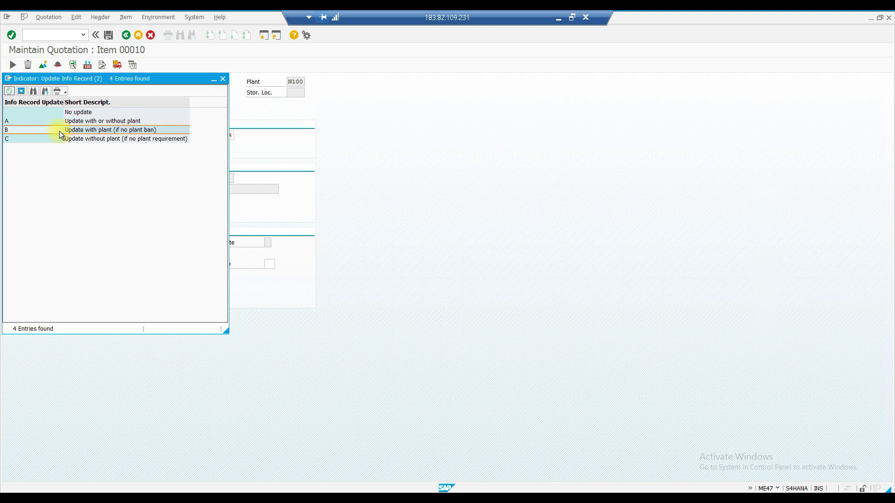
left_click(56, 140)
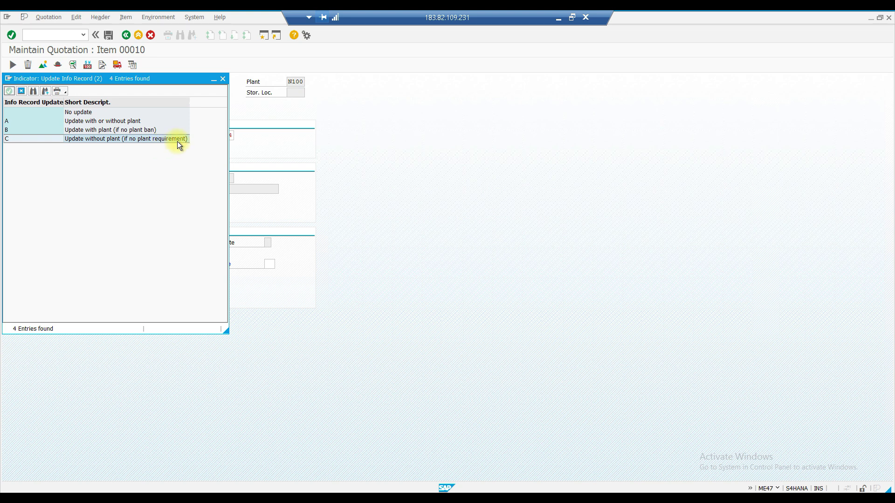
left_click(224, 78)
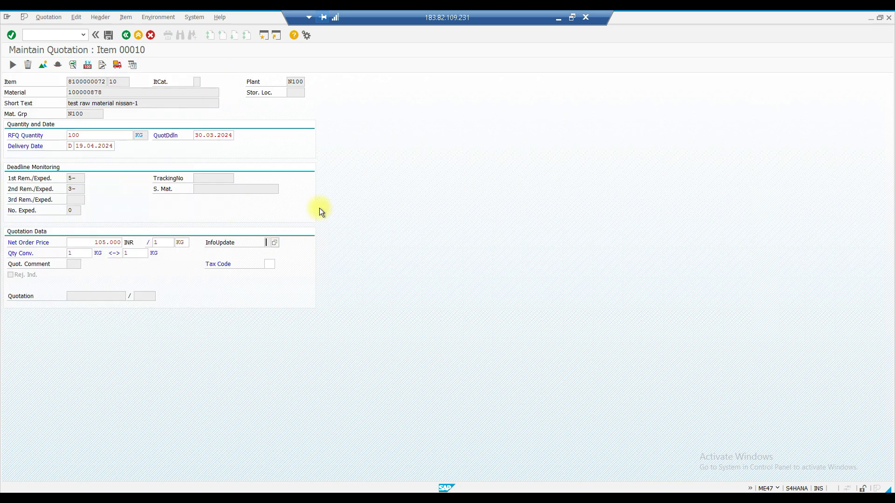
Confirm the item details, save the quotation and leave ME47 for the SAP Easy Access screen
key("Return")
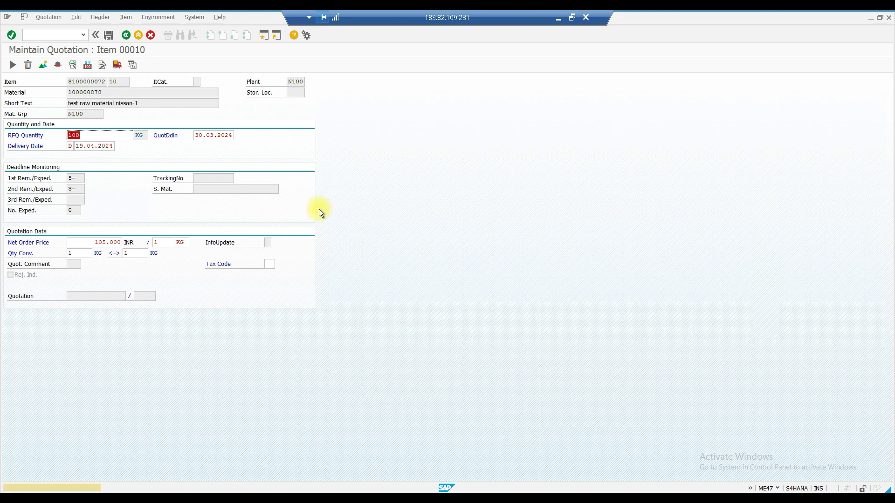
key("ctrl+s")
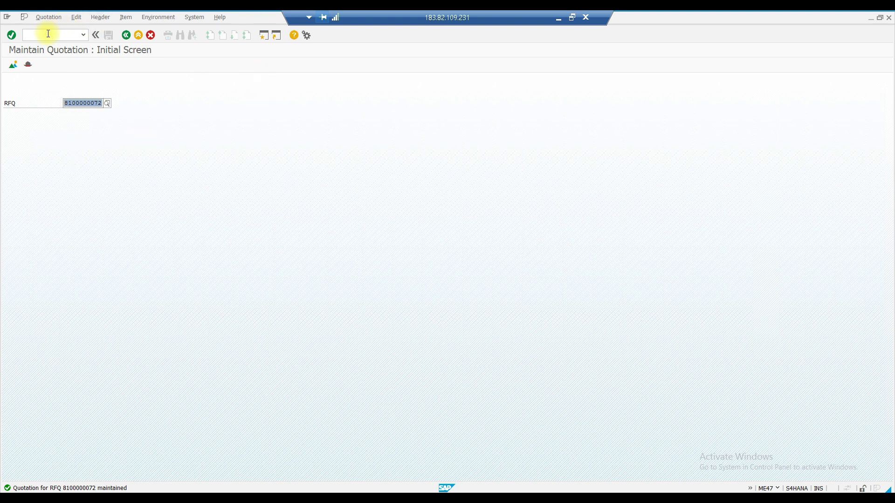
left_click(68, 35)
type("/n")
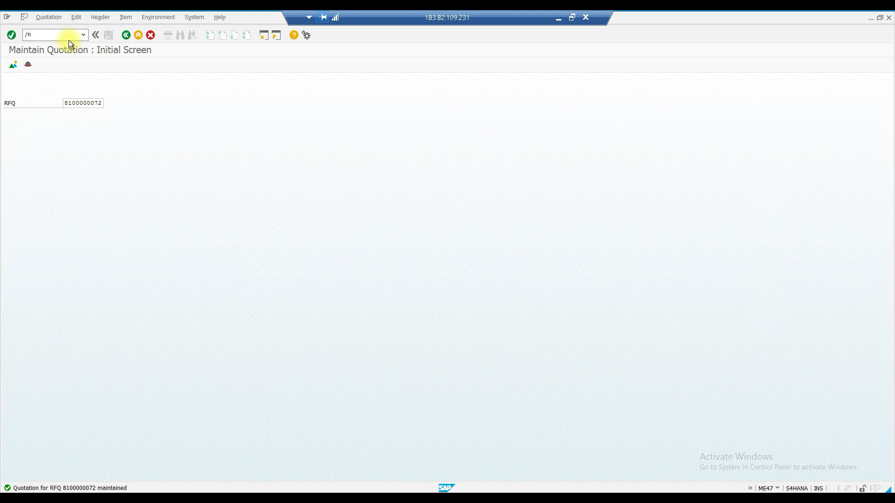
key("Return")
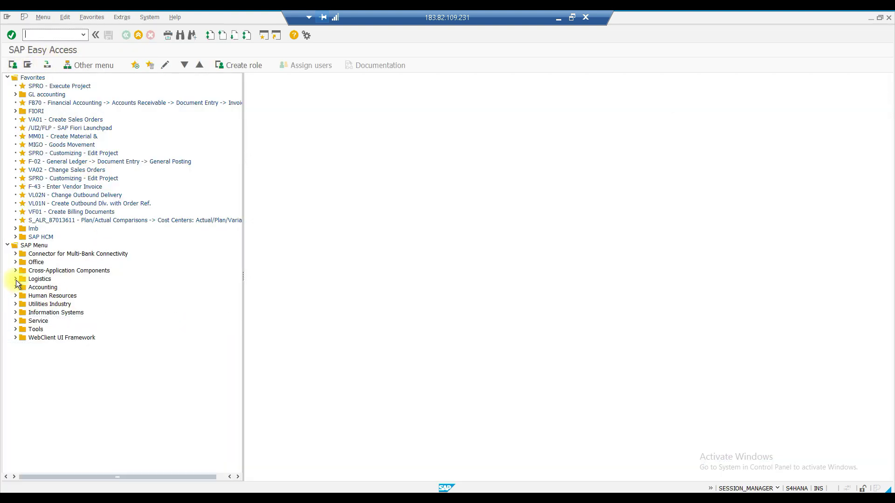
Open the quotation Price Comparison List transaction from the Materials Management purchasing area, under RFQ/Quotation
left_click(16, 279)
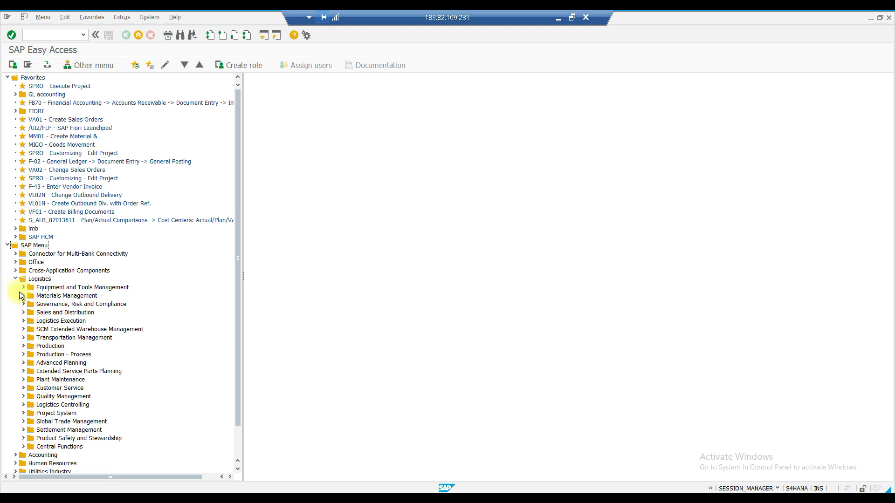
left_click(23, 296)
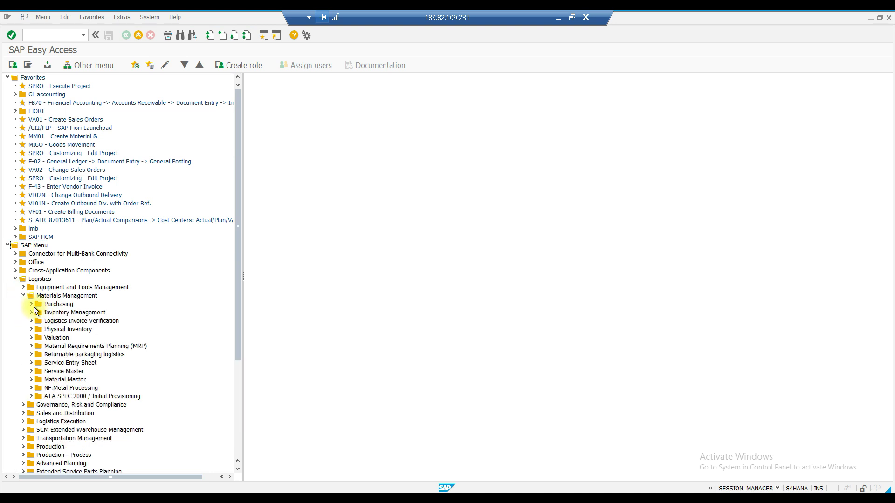
left_click(32, 305)
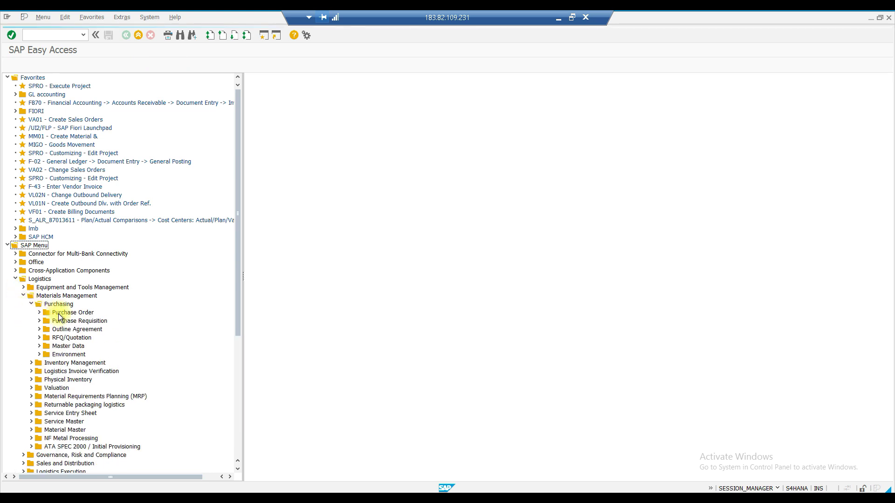
left_click(39, 337)
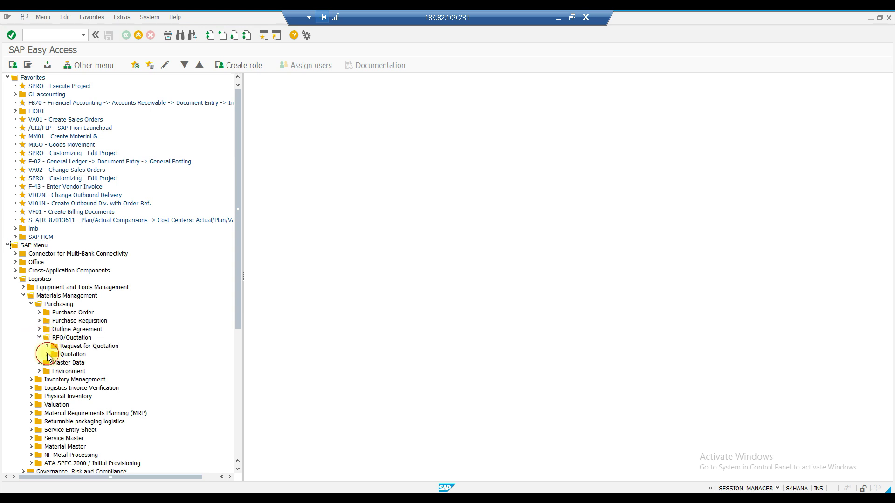
left_click(47, 354)
double_click(86, 379)
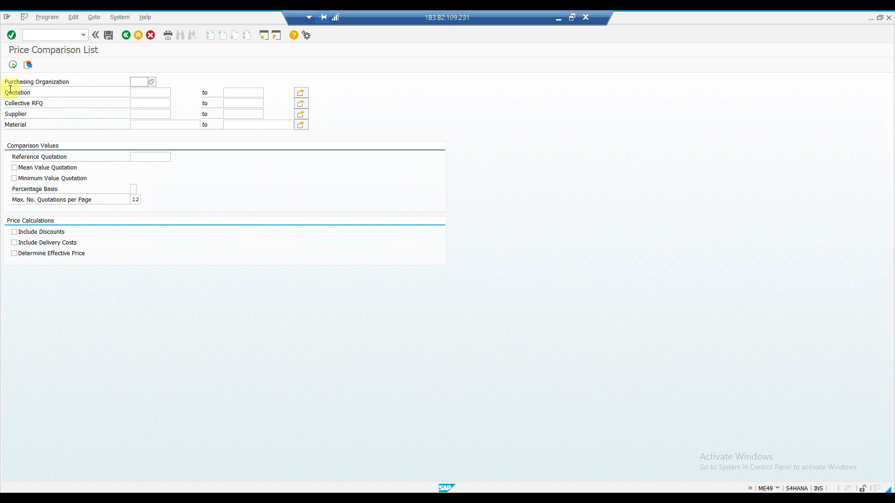
Set the purchasing organization for the price comparison to P100
left_click(135, 81)
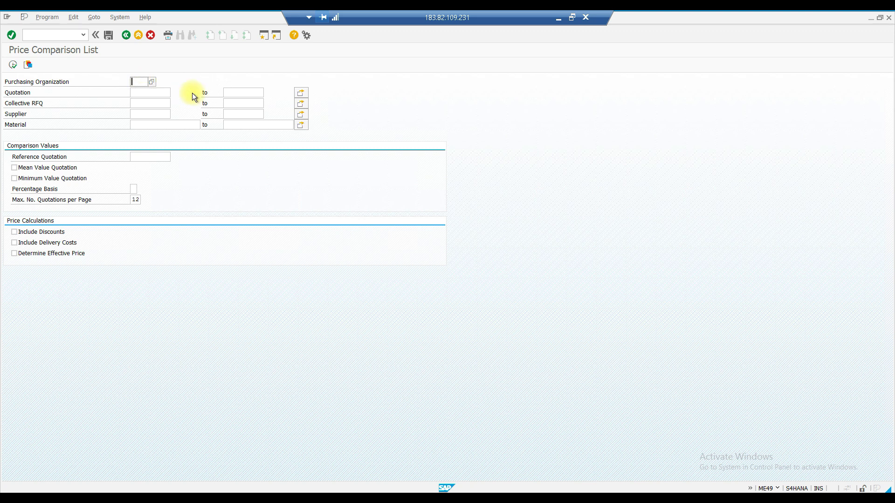
type("p100")
key("Return")
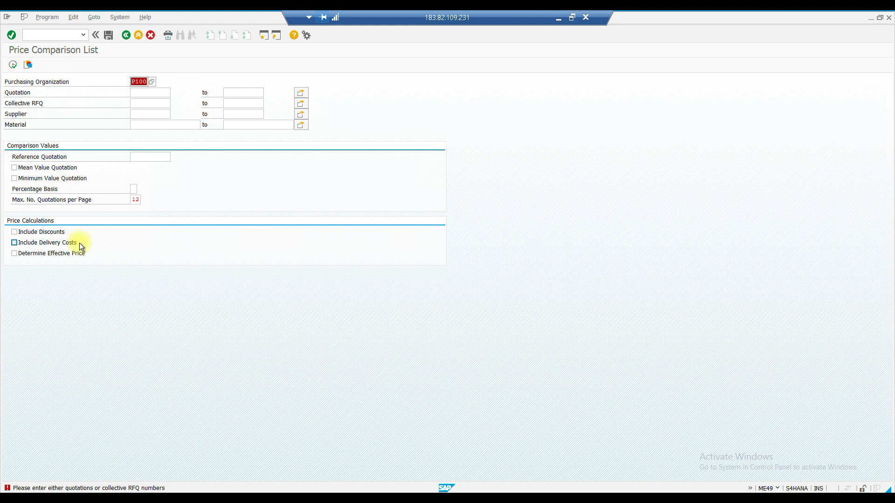
left_click(149, 92)
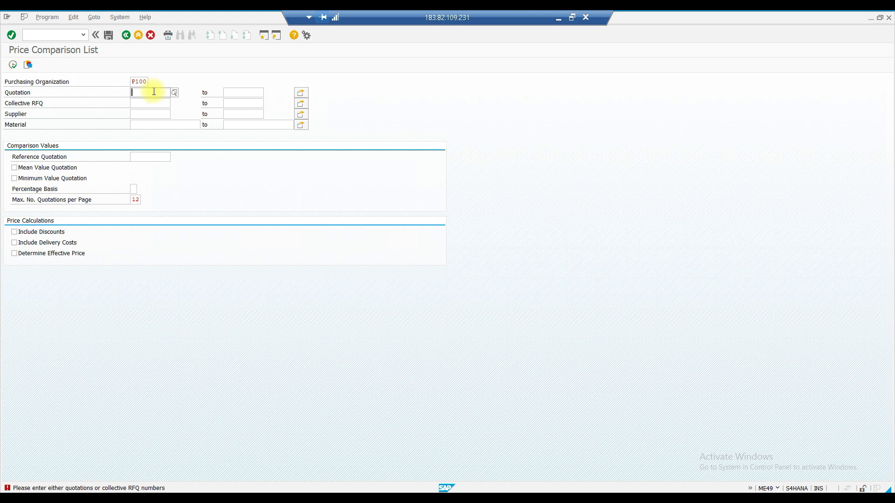
Switch to the open Display Material session and start transaction SE16N there
left_click(189, 498)
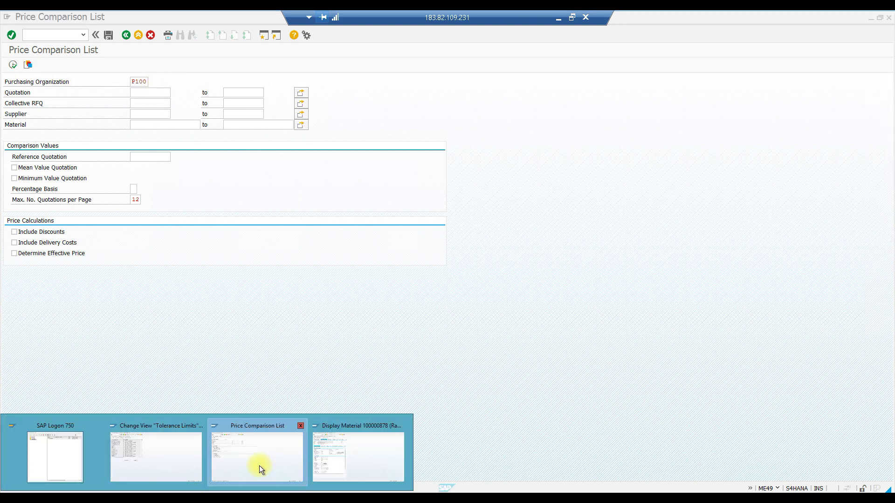
mouse_move(138, 460)
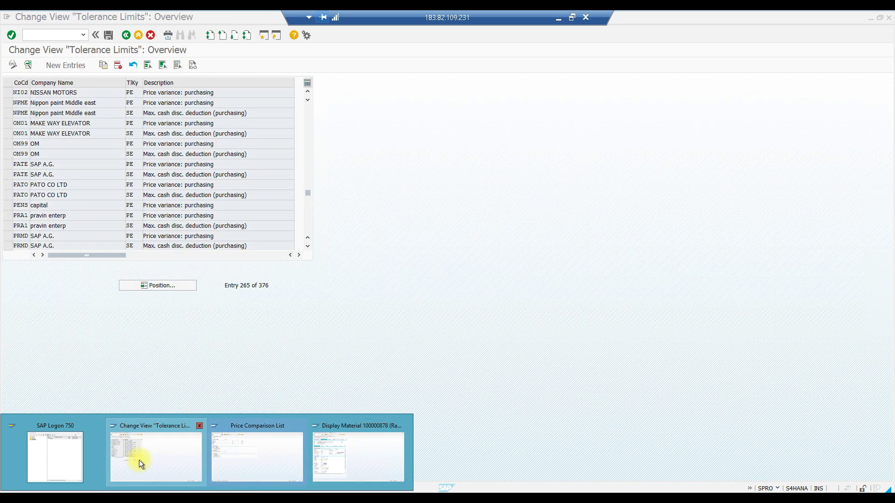
left_click(270, 462)
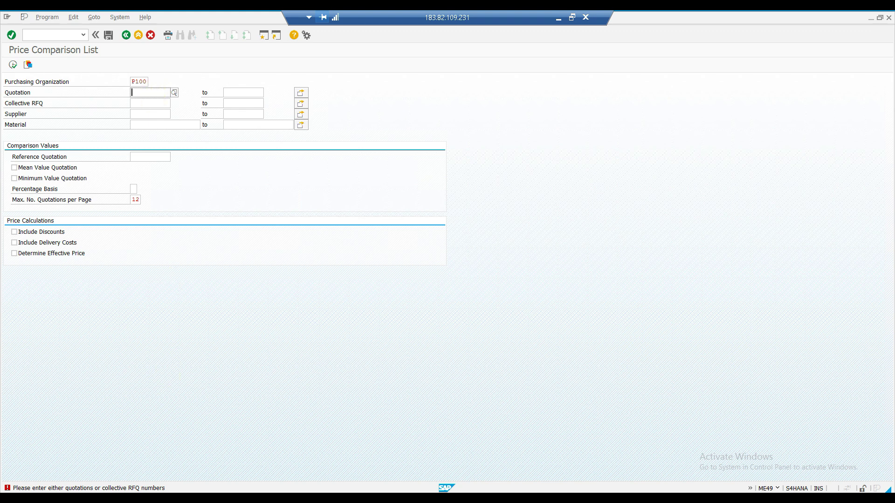
left_click(322, 459)
left_click(45, 36)
type("/nse1")
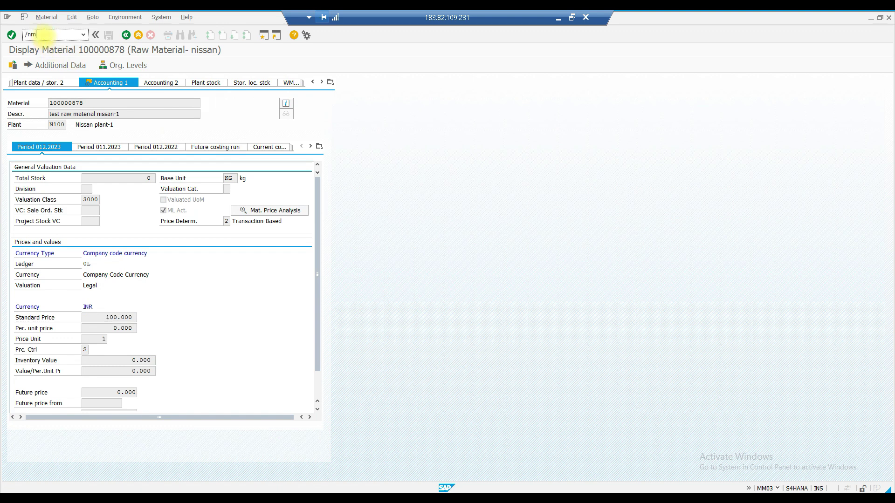
type("6n")
key("Return")
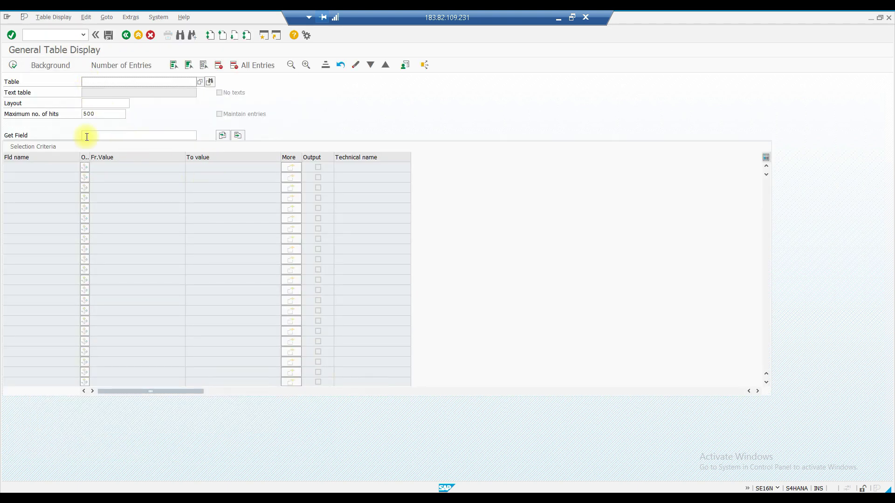
List the entries of table EKKO with document category A that were created by the buyer's user name
left_click(95, 82)
left_click(98, 98)
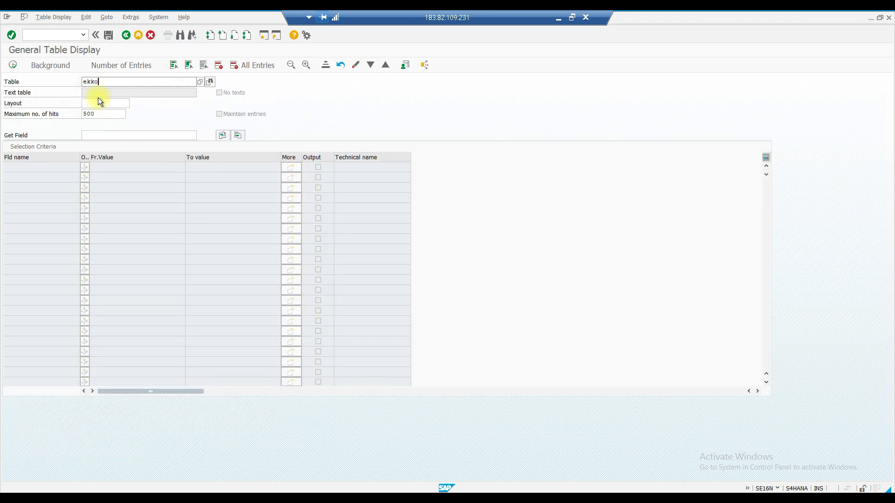
key("Return")
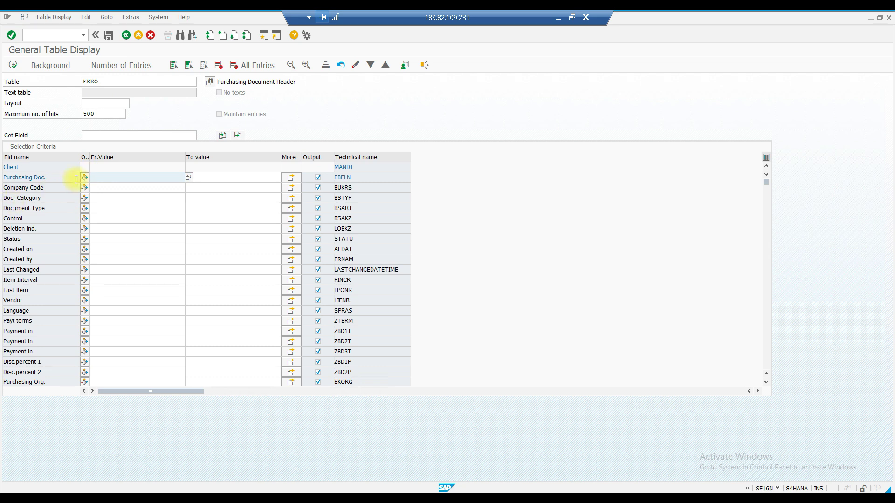
left_click(99, 198)
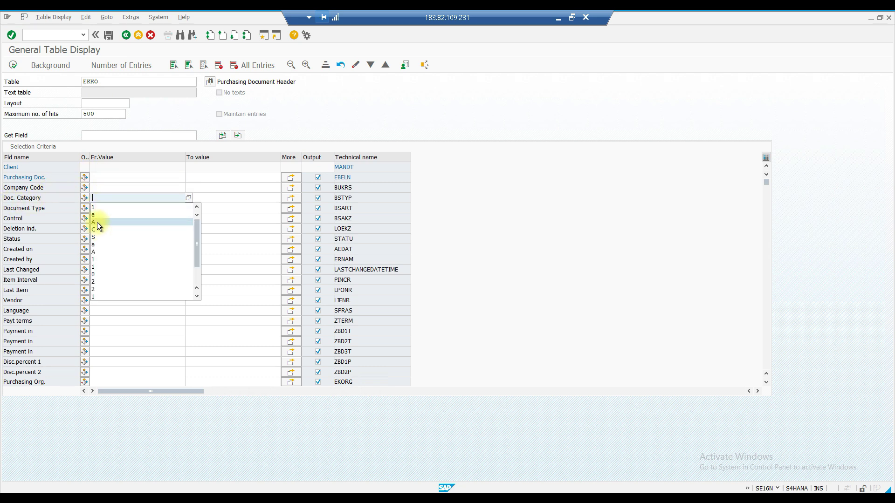
left_click(96, 222)
left_click(92, 259)
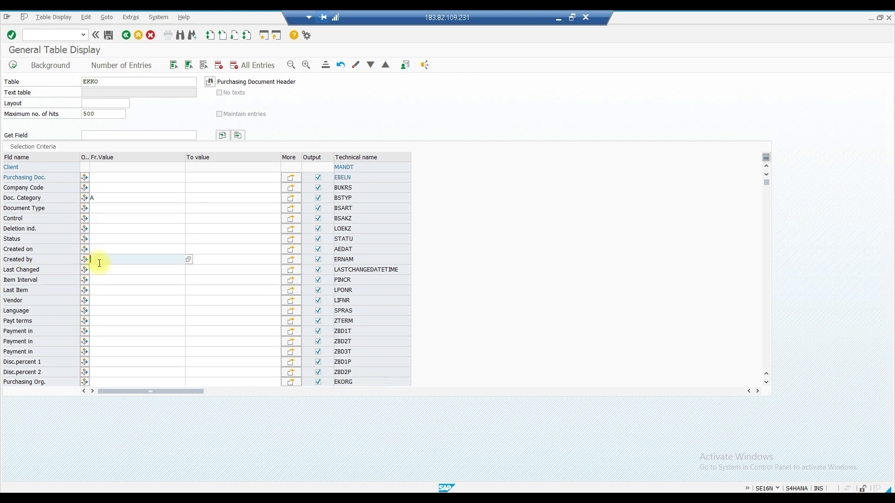
left_click(105, 276)
key("Return")
left_click(14, 64)
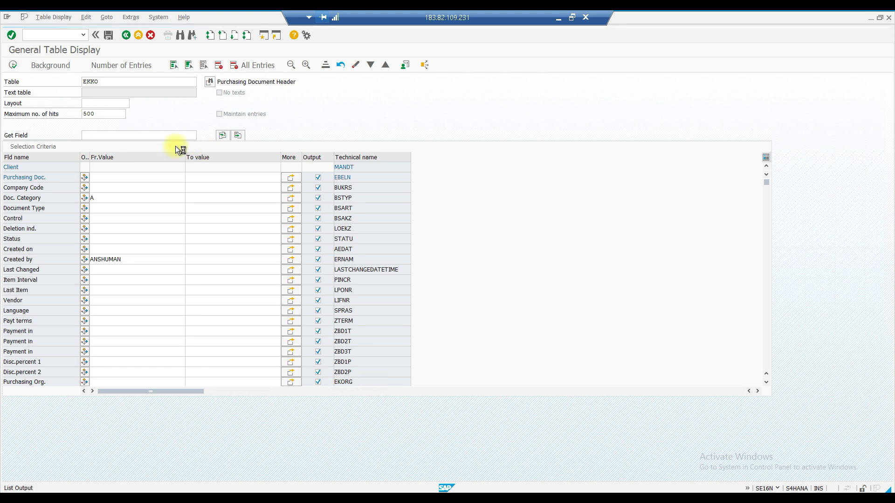
Copy the purchasing document numbers of the found EKKO entries and return to the Price Comparison List session
left_click(36, 148)
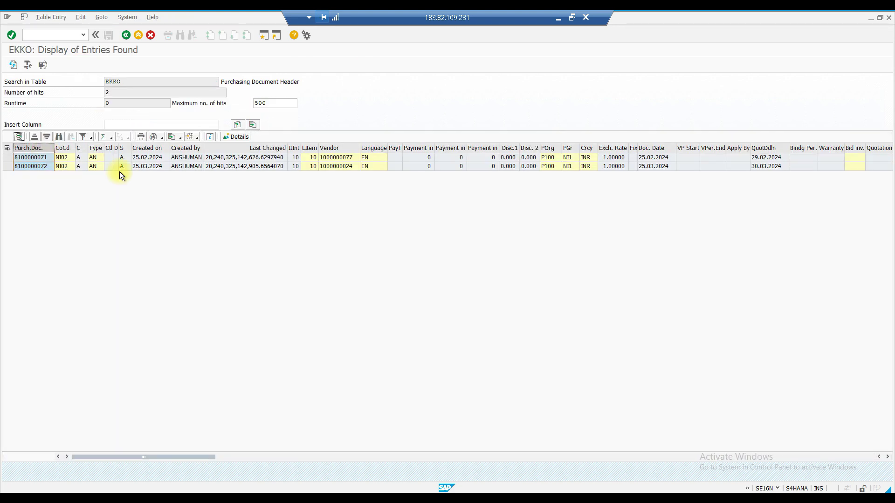
key("ctrl+c")
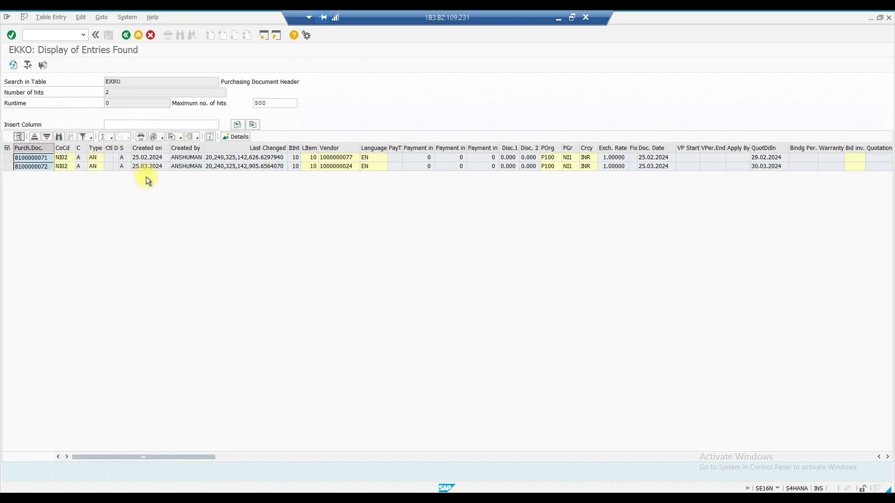
key("alt+Tab")
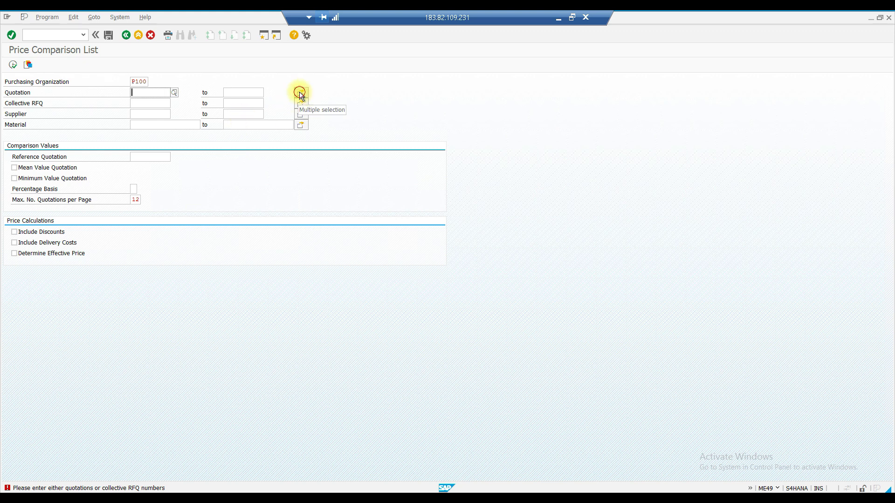
Try to open multiple selection for the quotations, clearing the purchasing organization and entering P100 again
key("Return")
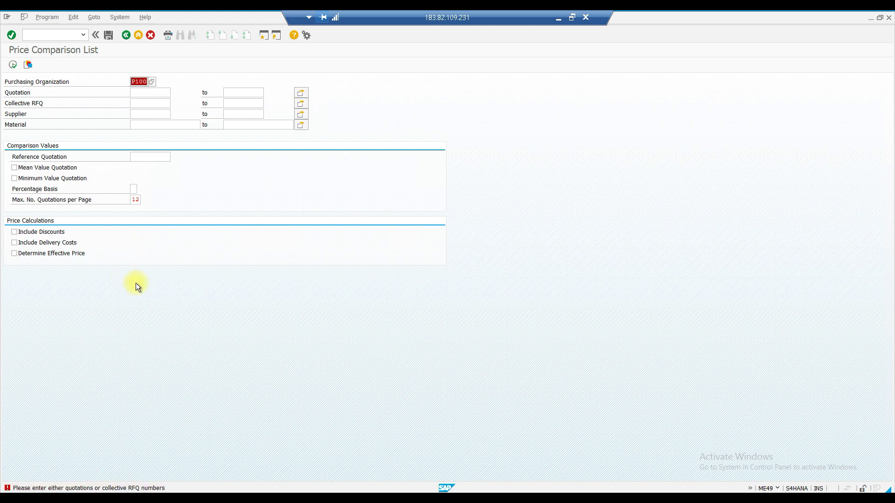
key("Return")
key("Return")
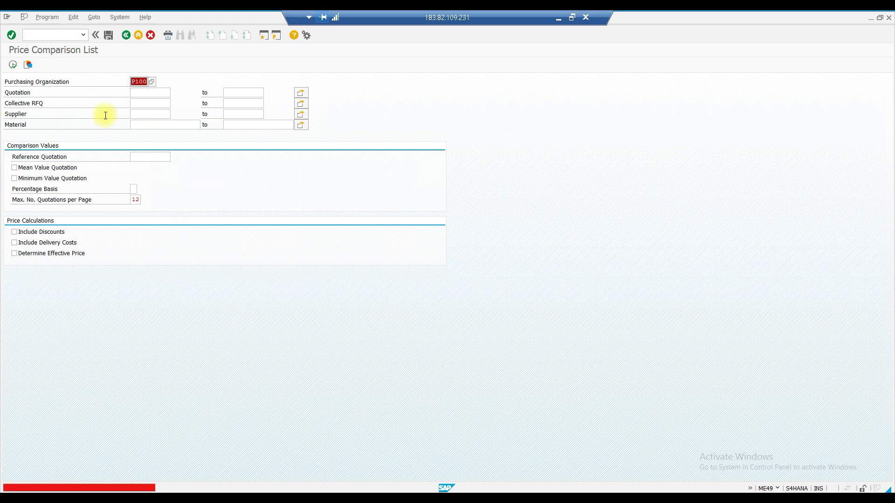
key("Delete")
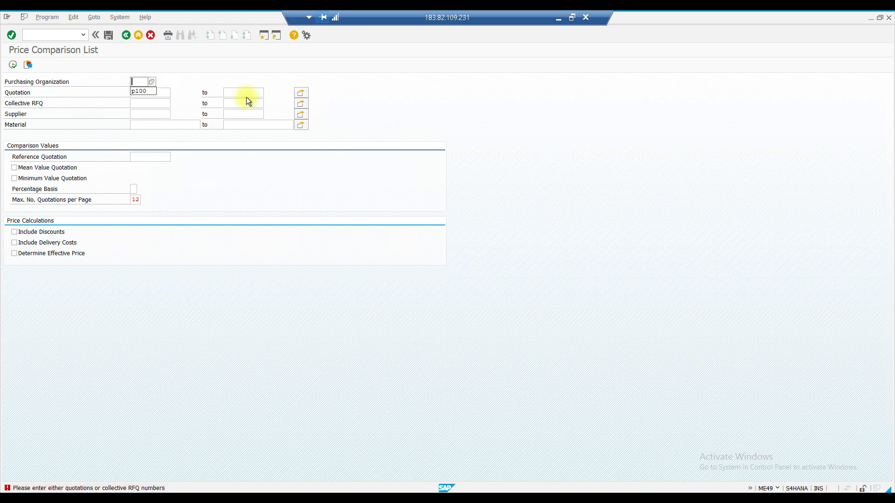
key("Return")
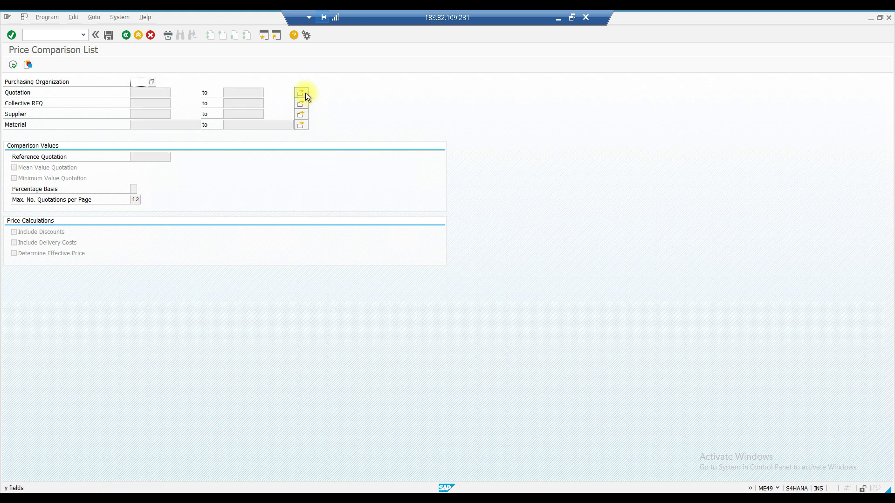
left_click(300, 93)
left_click(143, 82)
type("p100")
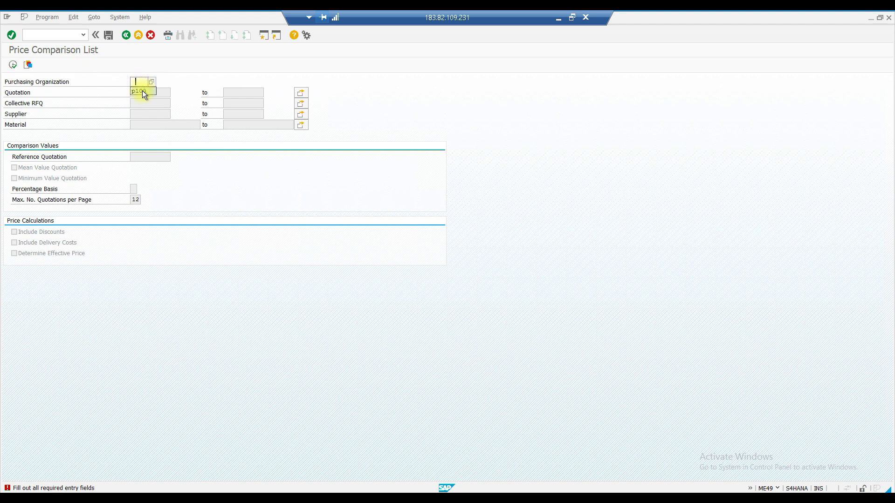
left_click(300, 93)
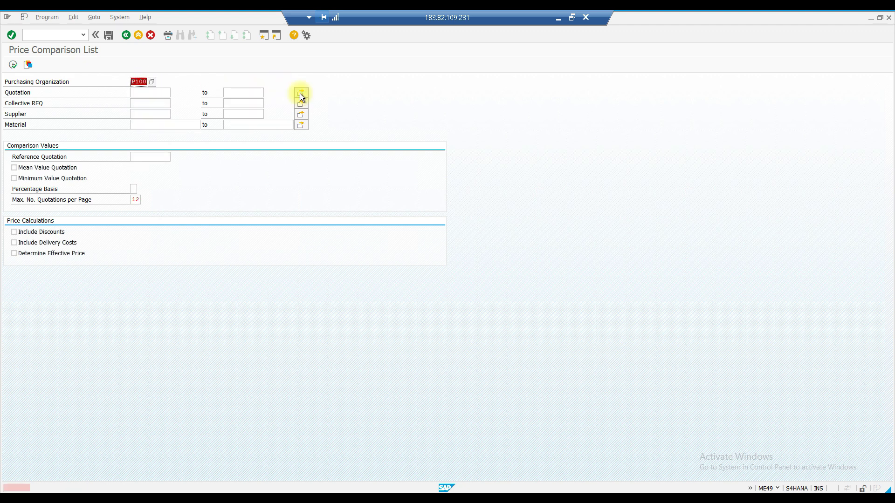
Enter the two copied document numbers as the Quotation range, clear the Collective RFQ entry, and confirm the multiple selection
left_click(149, 93)
key("ctrl+v")
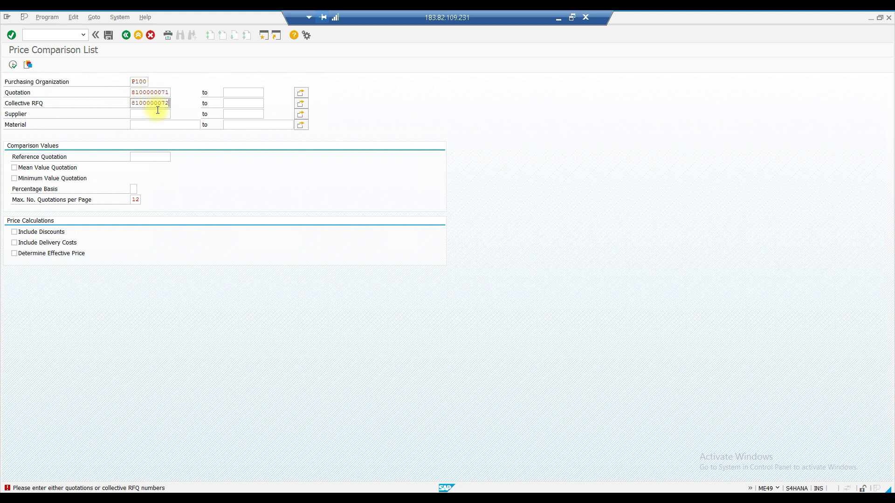
left_click_drag(133, 101, 178, 101)
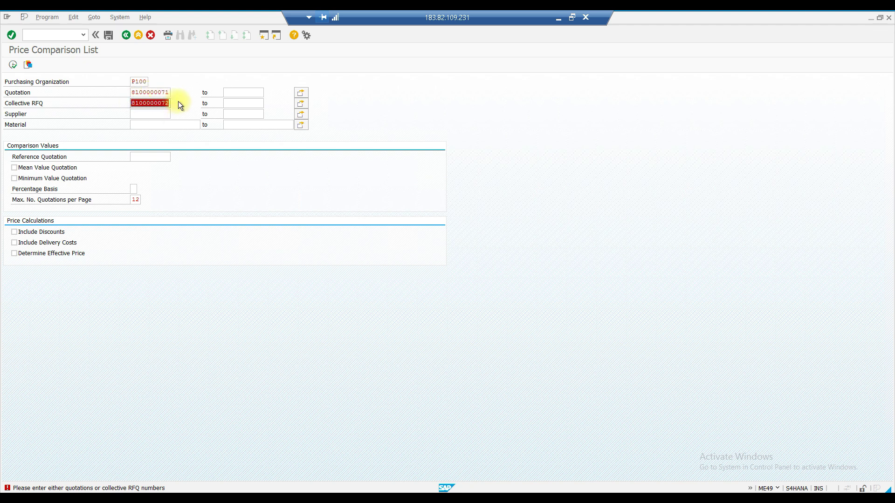
key("Delete")
left_click(228, 92)
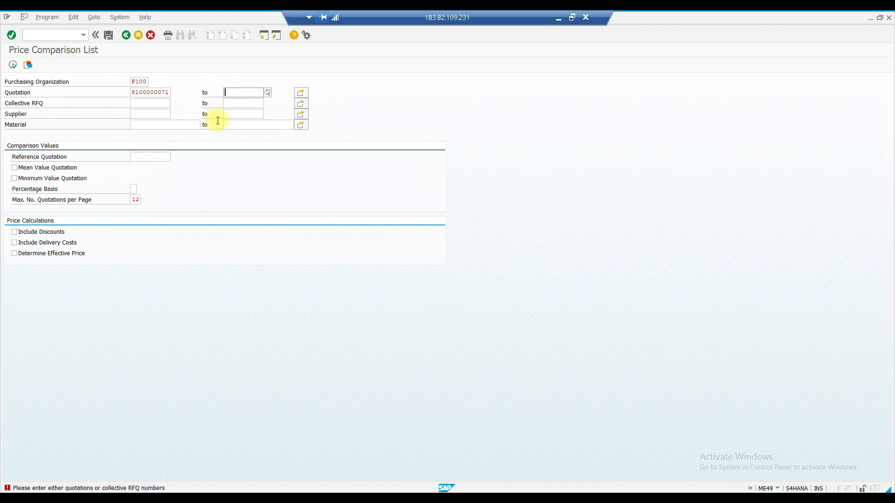
key("ctrl+v")
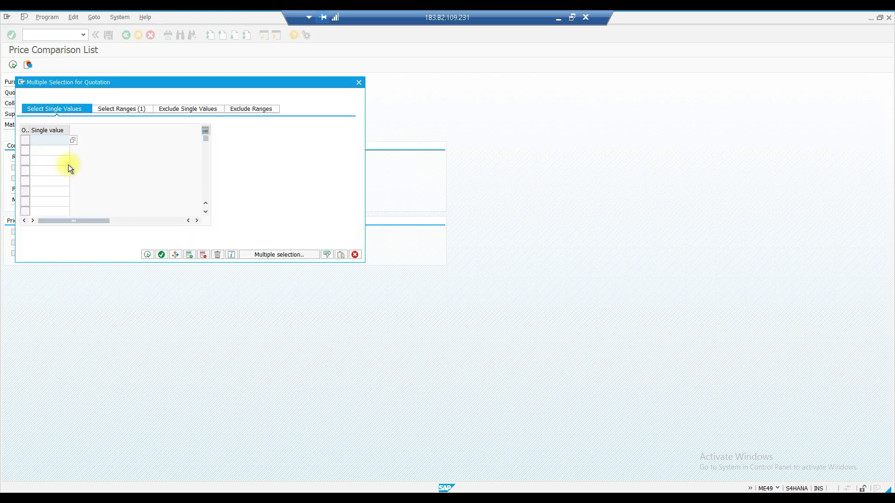
left_click(147, 255)
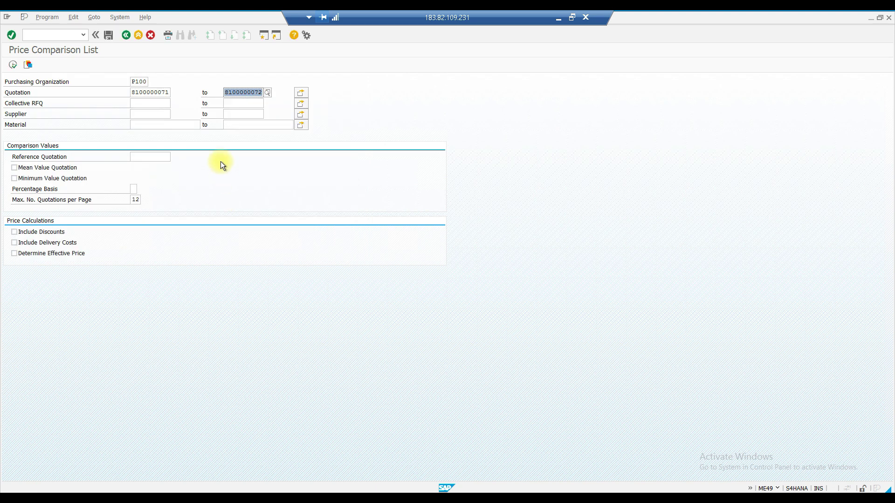
Run the price comparison and examine the value, price and rank of both vendors' quotations
left_click(13, 65)
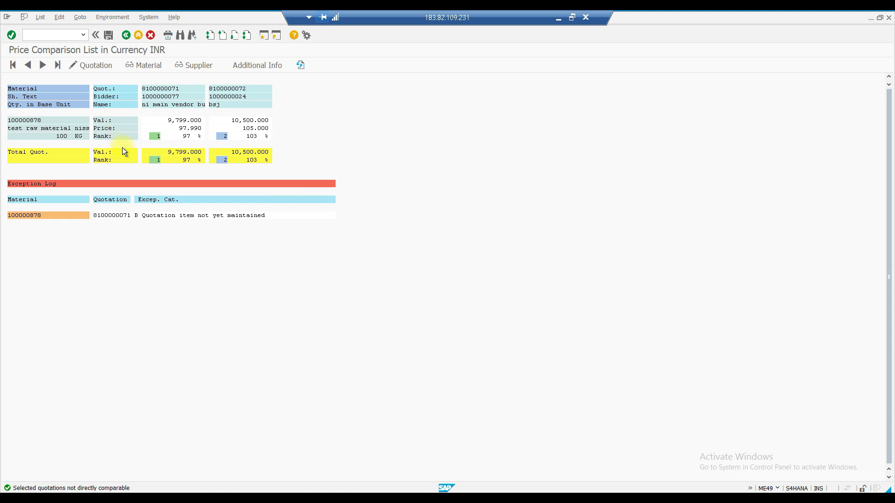
left_click(175, 121)
left_click(186, 129)
left_click(260, 129)
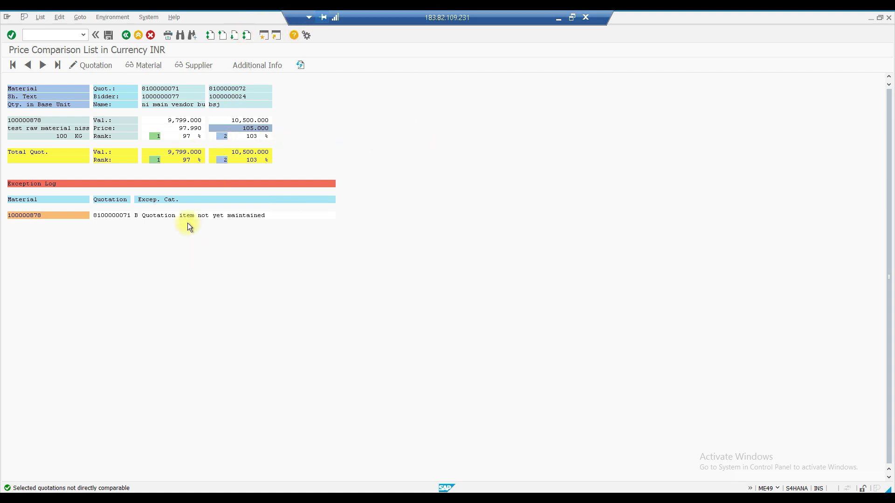
left_click(168, 137)
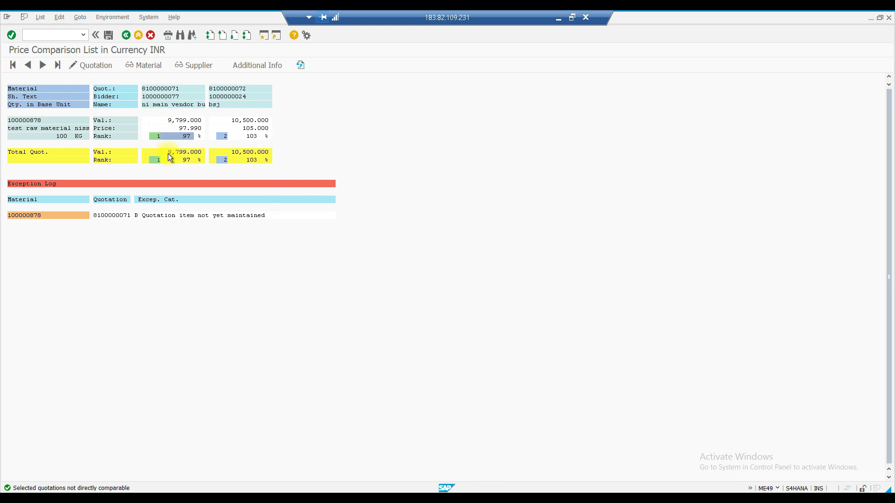
Compare the bidders and ranks of the two quotations in the price comparison list
left_click(167, 96)
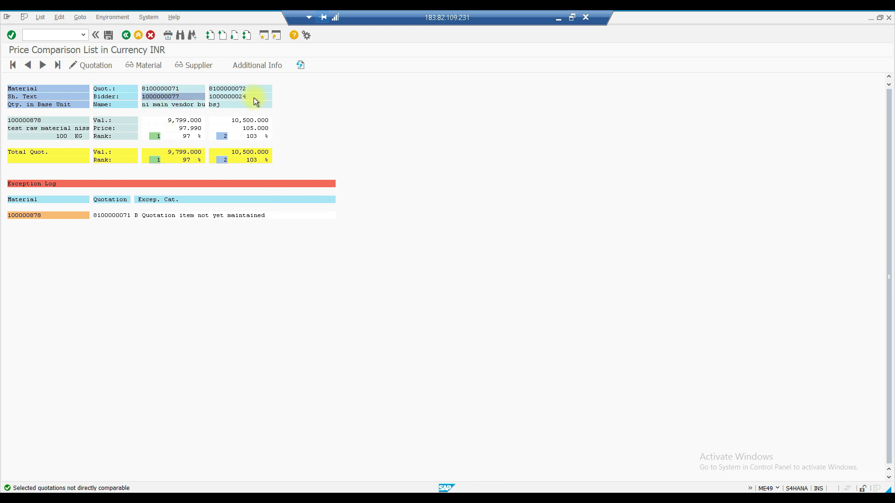
left_click(254, 98)
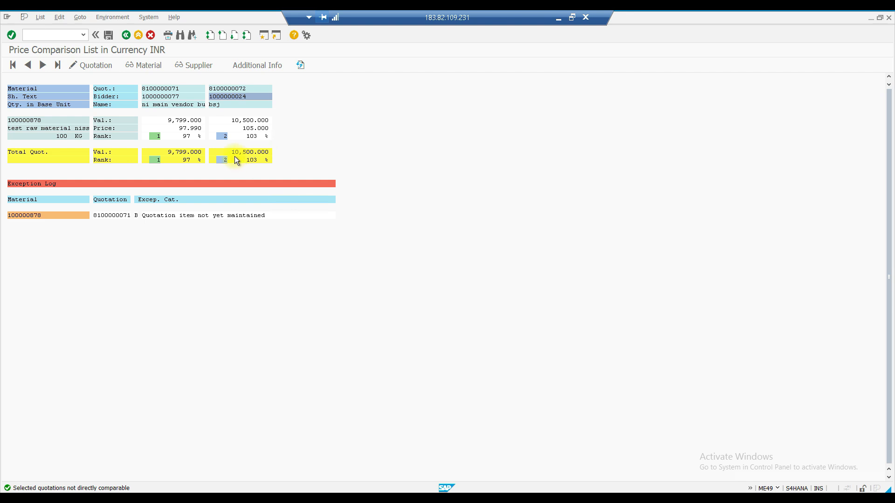
left_click(176, 138)
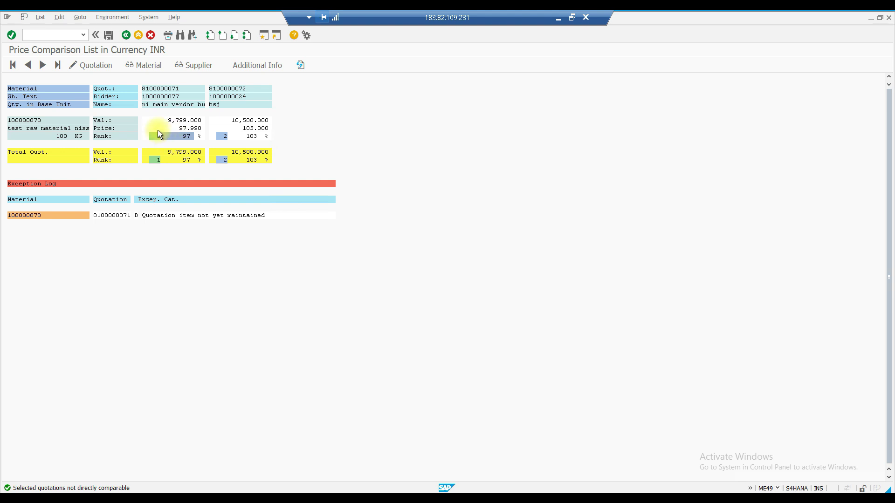
Try to save the first-ranked quotation's price as the market price
left_click(176, 129)
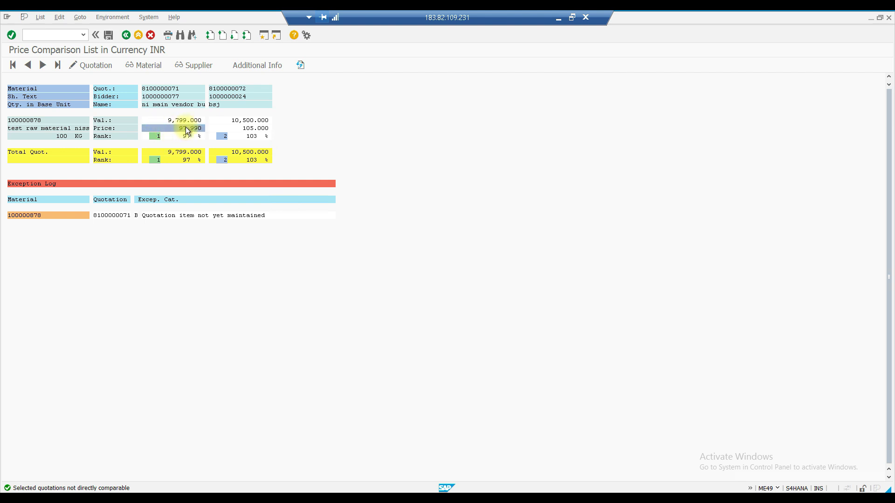
right_click(184, 128)
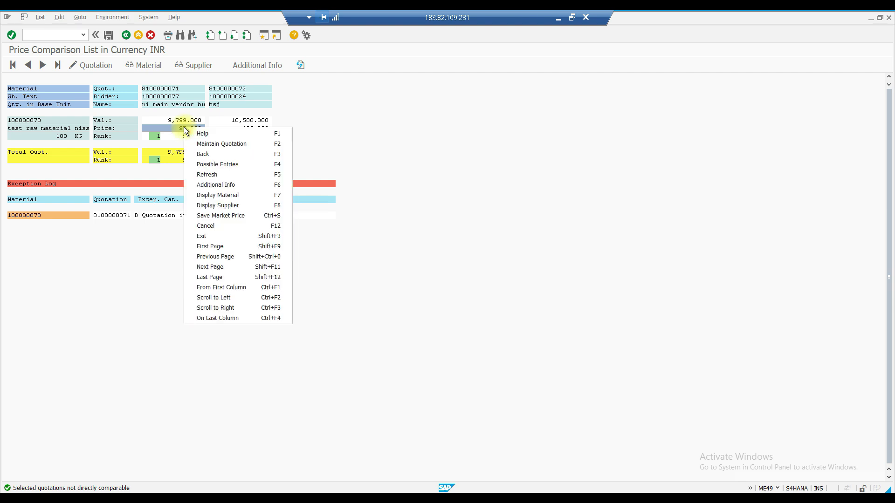
left_click(214, 216)
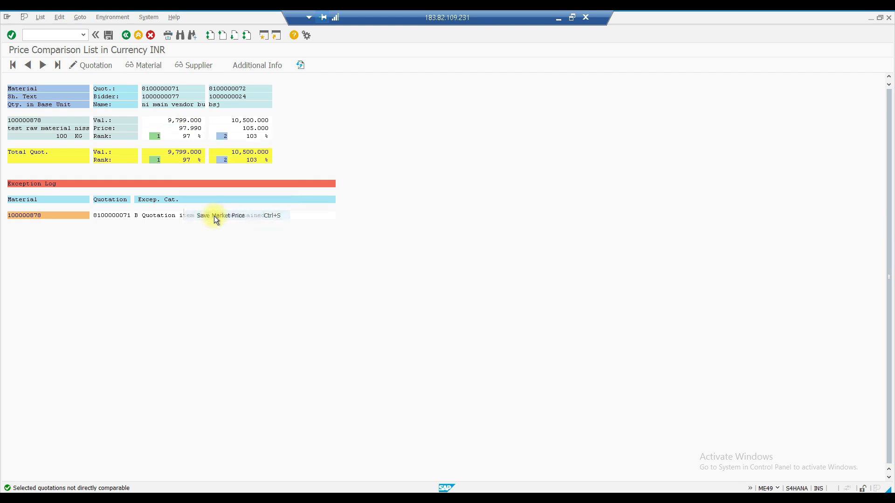
left_click(248, 251)
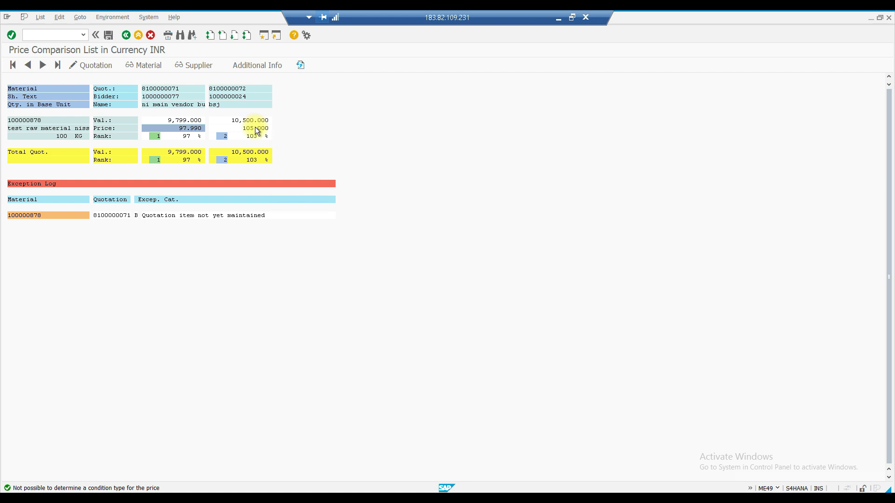
Open the second-ranked vendor's RFQ with ME47 in a new session and set the rejection indicator on item 10
left_click(243, 89)
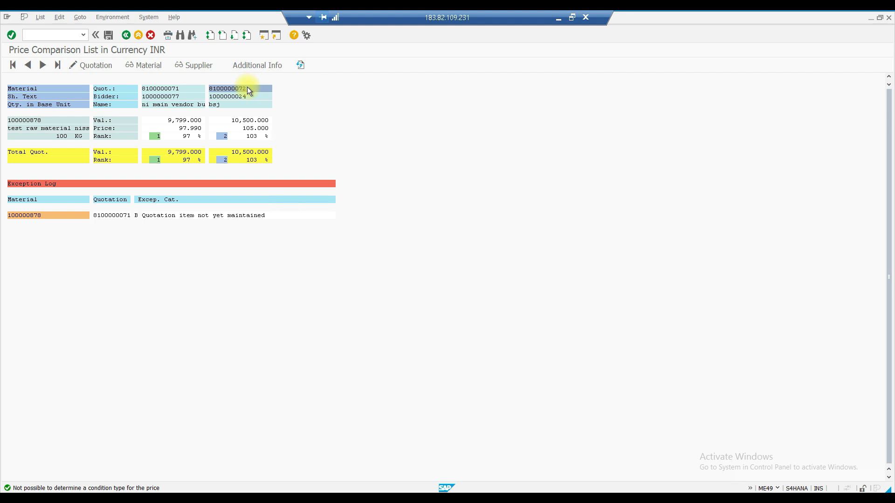
left_click(265, 34)
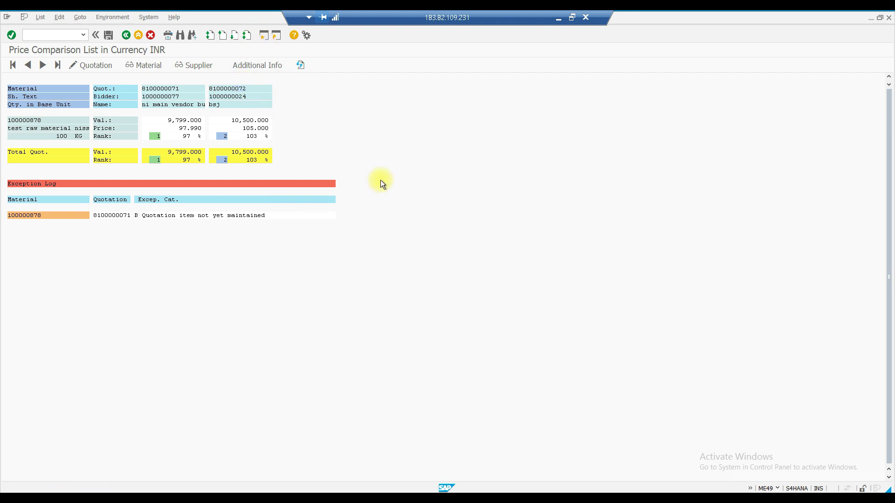
type("me47")
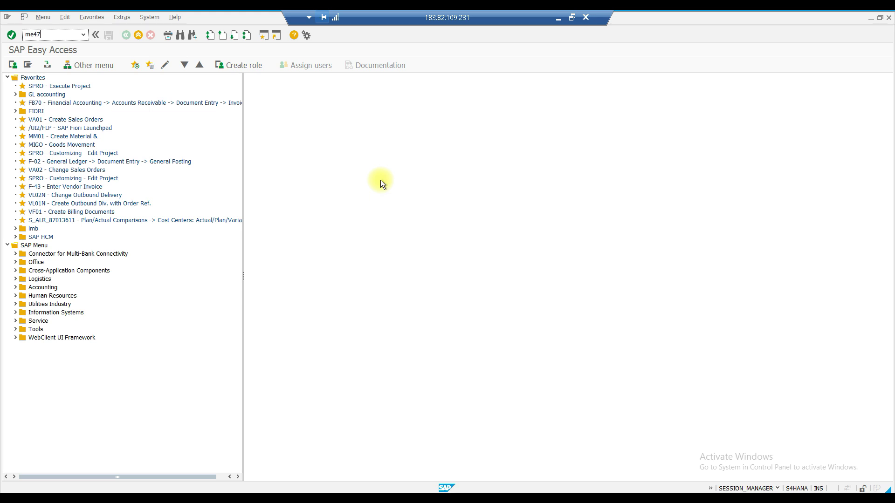
key("Return")
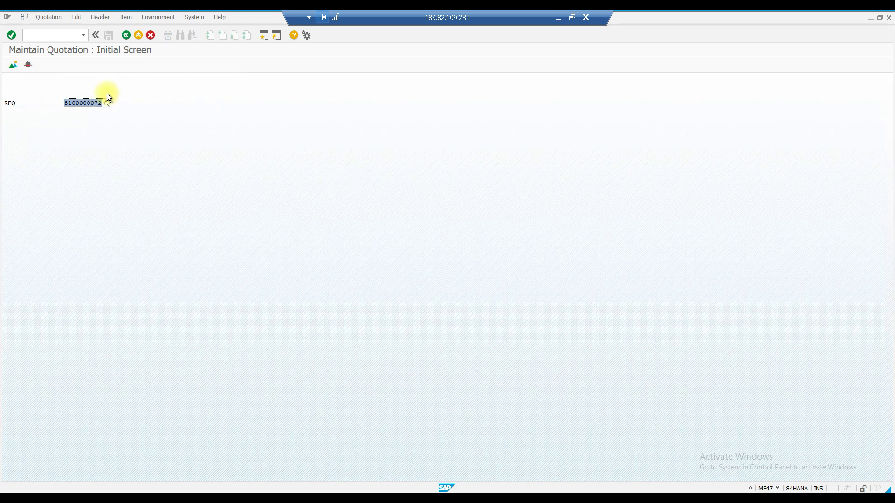
key("Return")
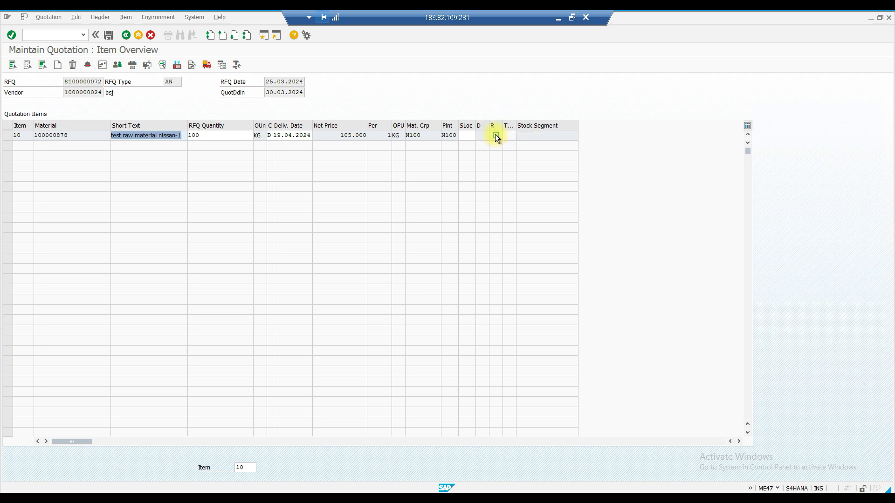
left_click(496, 136)
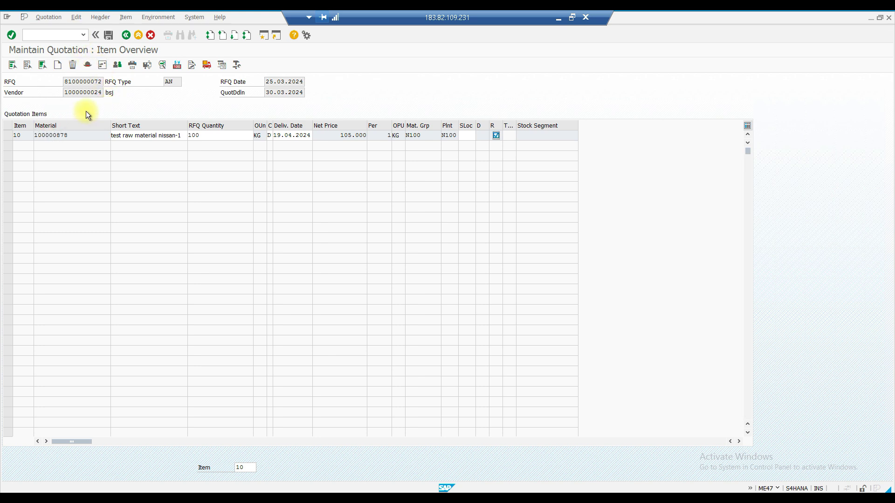
Add output type ABSA to the quotation with medium Print output, partner function VN and language EN
left_click(132, 65)
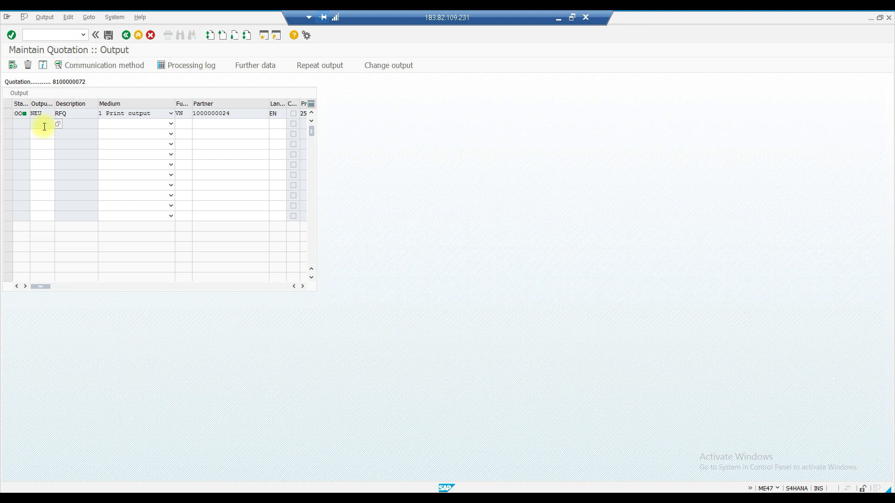
left_click(40, 124)
type("absa")
left_click(122, 124)
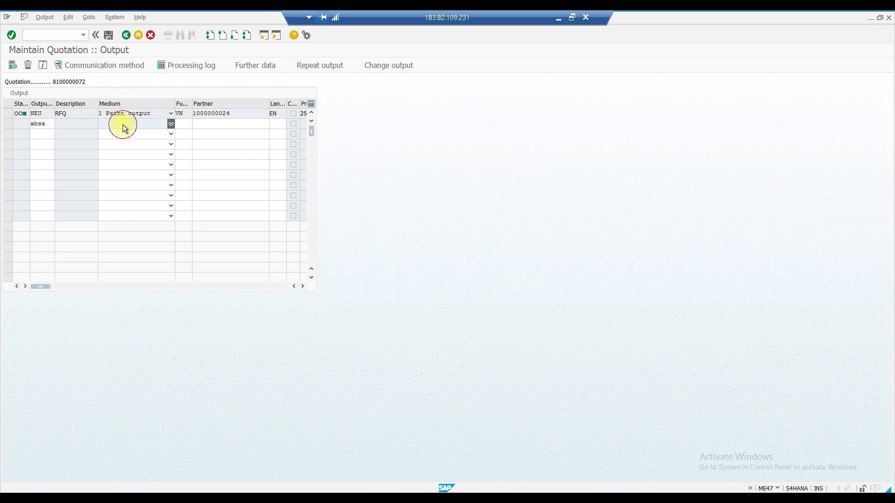
left_click(116, 133)
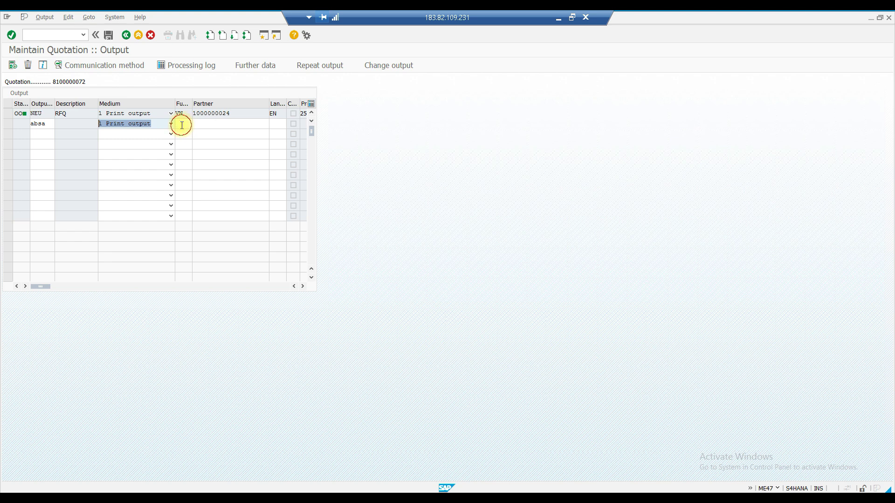
left_click(180, 124)
type("VN")
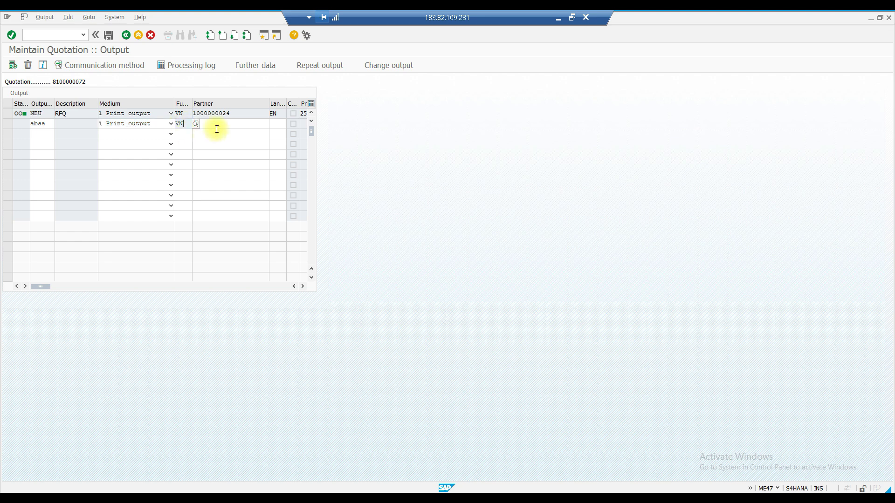
left_click(273, 123)
type("EN")
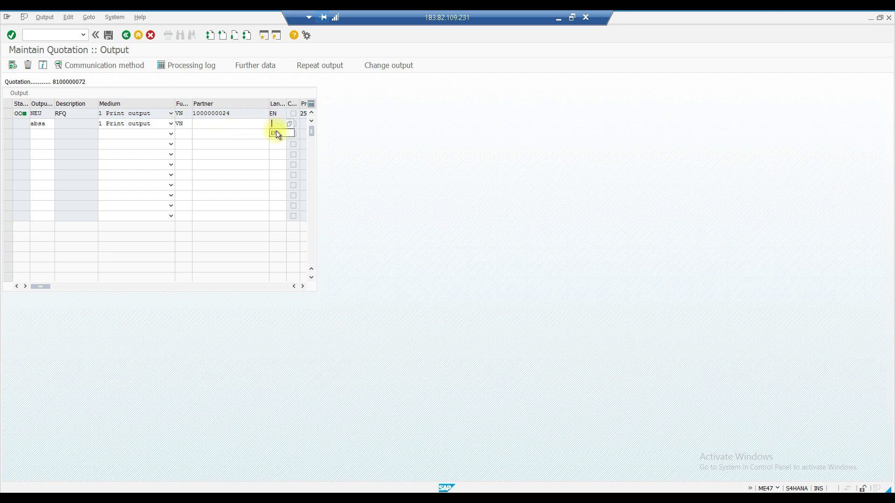
key("Return")
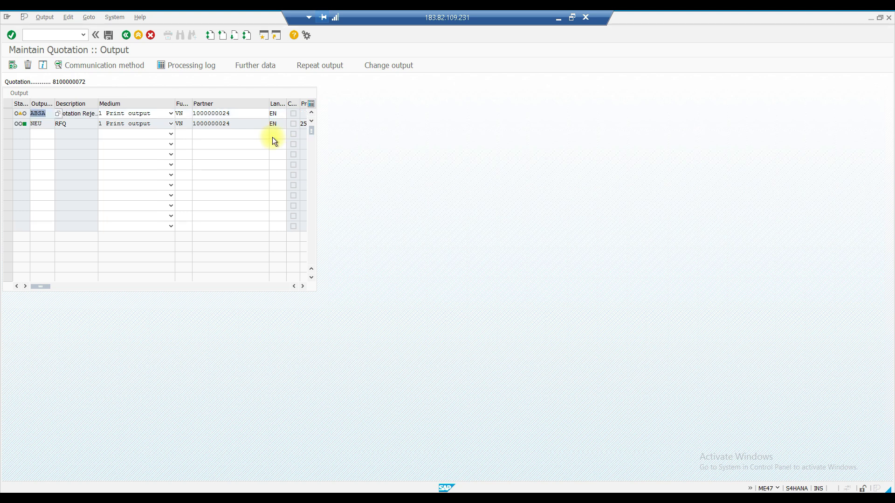
Set the ABSA output's logical destination to LP01 in its communication method and return to the output list
left_click(7, 114)
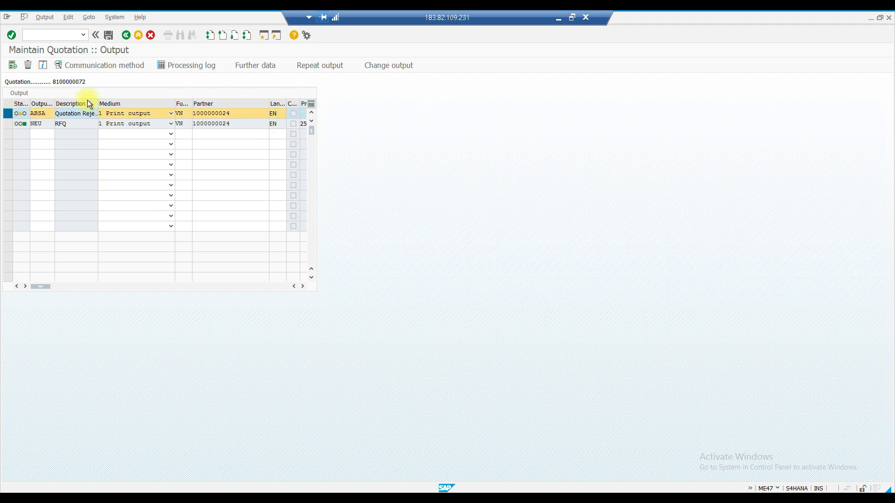
left_click(101, 68)
type("l")
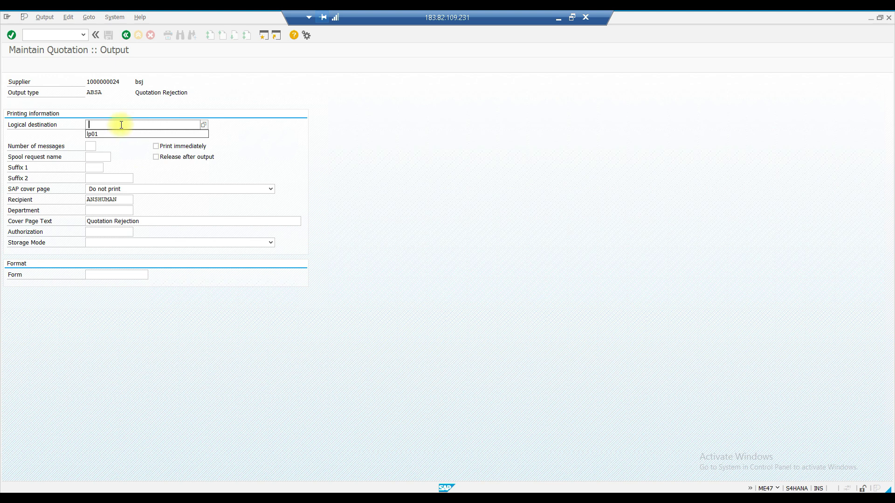
left_click(105, 134)
key("Return")
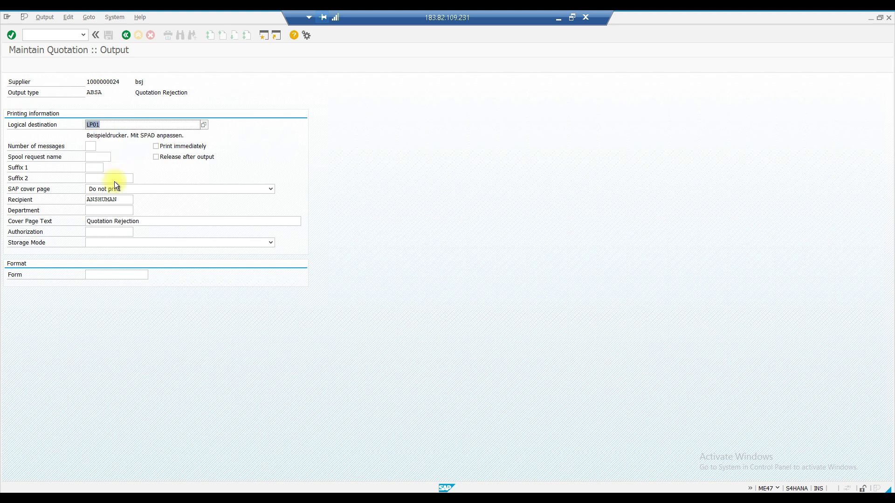
left_click(125, 36)
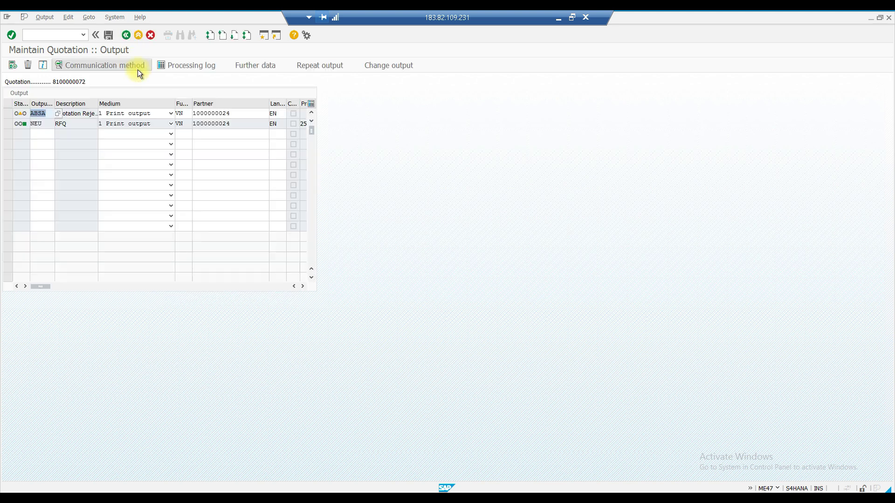
Set the ABSA output's dispatch time to Send immediately (when saving the application) and save the quotation
left_click(10, 113)
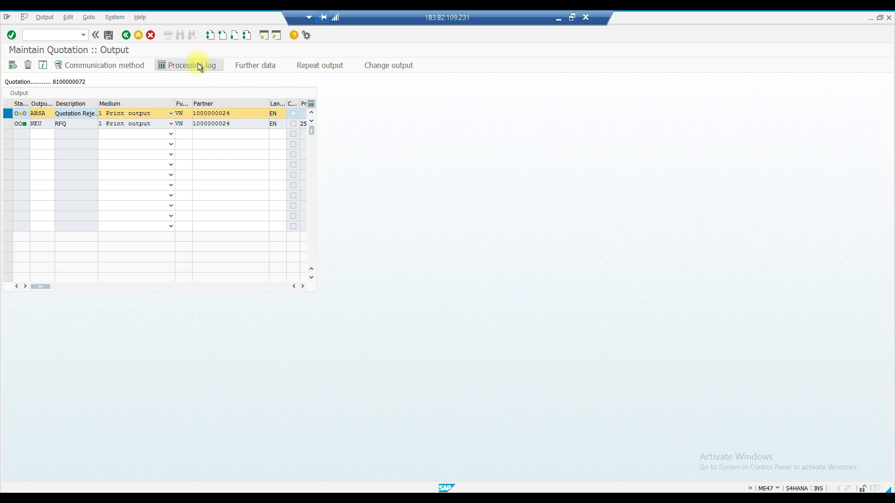
left_click(255, 65)
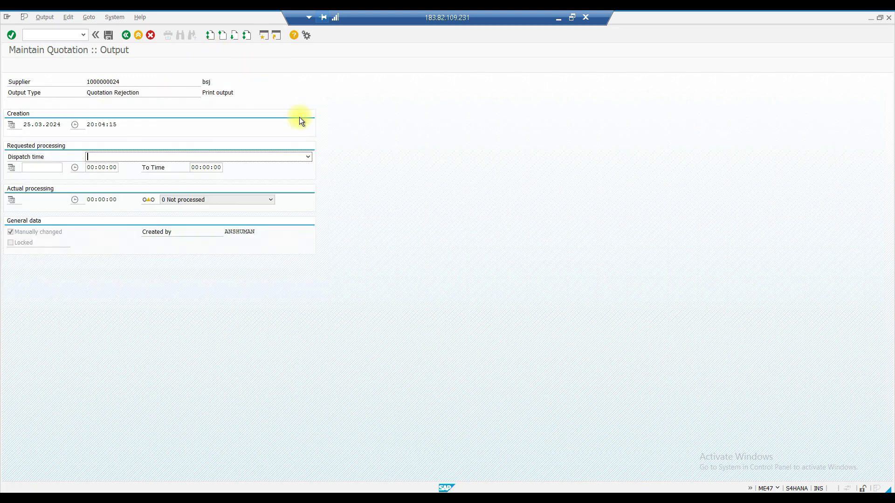
left_click(222, 157)
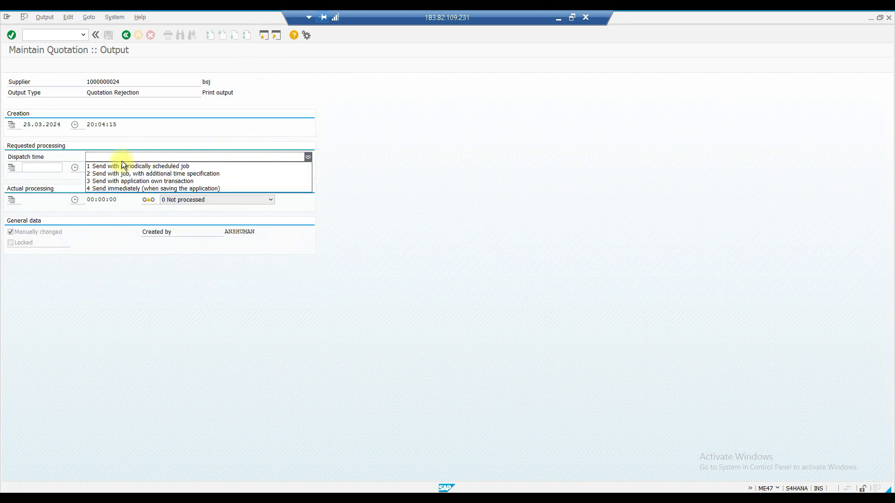
left_click(120, 189)
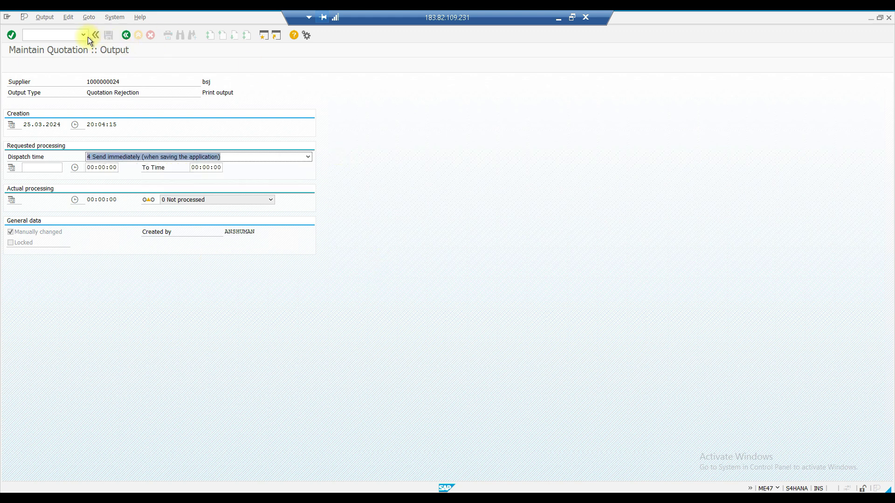
left_click(125, 34)
left_click(111, 35)
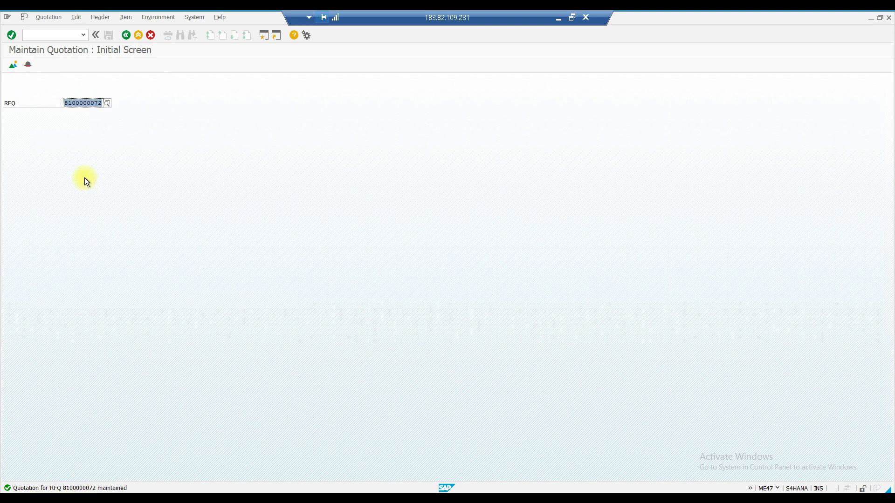
Check the rejected quotation's ABSA output in ME48 and return to the Price Comparison List session
left_click_drag(65, 103, 91, 104)
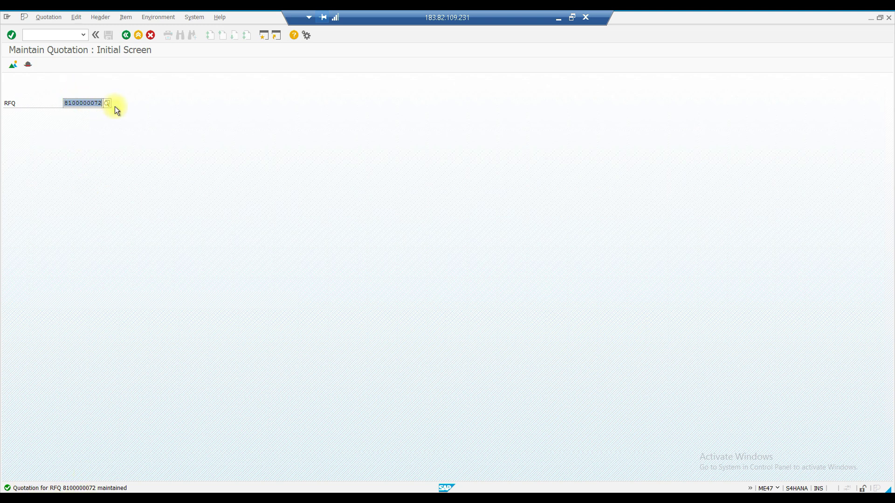
left_click(35, 35)
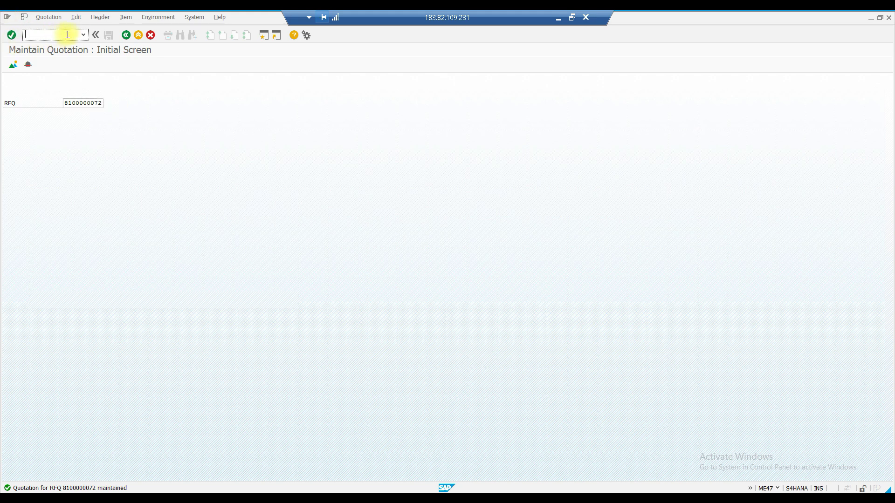
type("/nme48")
key("Return")
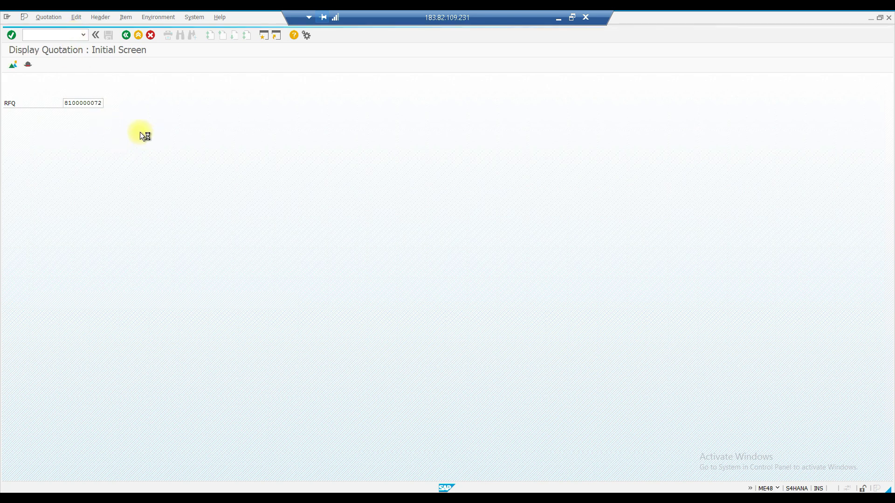
left_click(102, 65)
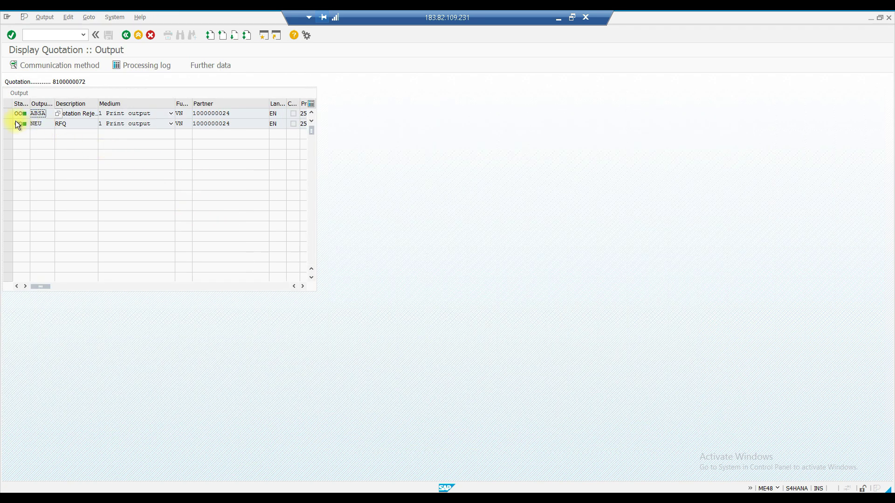
left_click(10, 114)
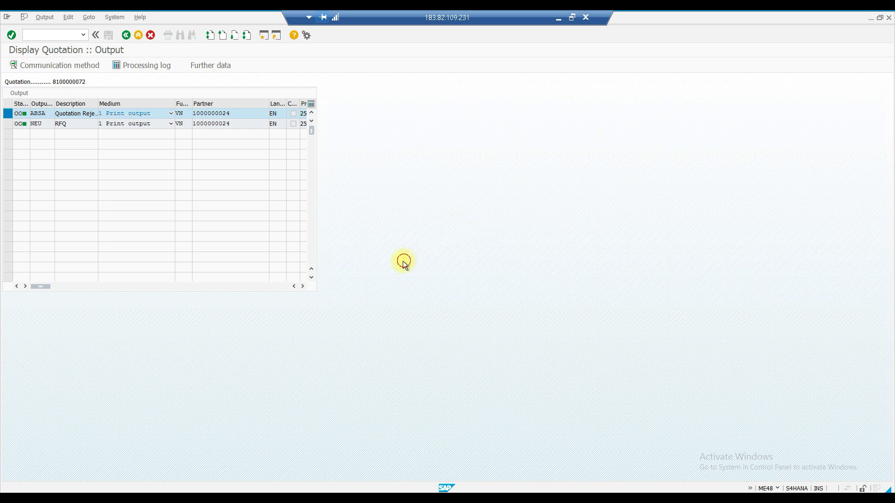
left_click(446, 488)
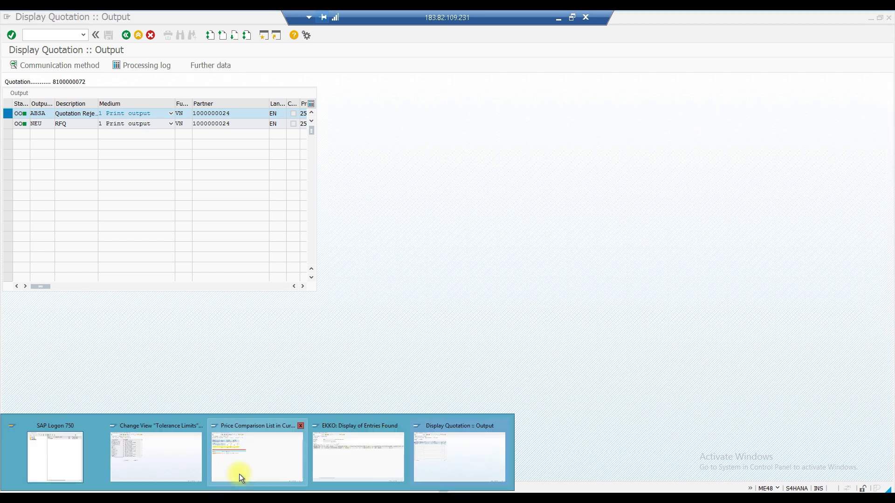
left_click(268, 466)
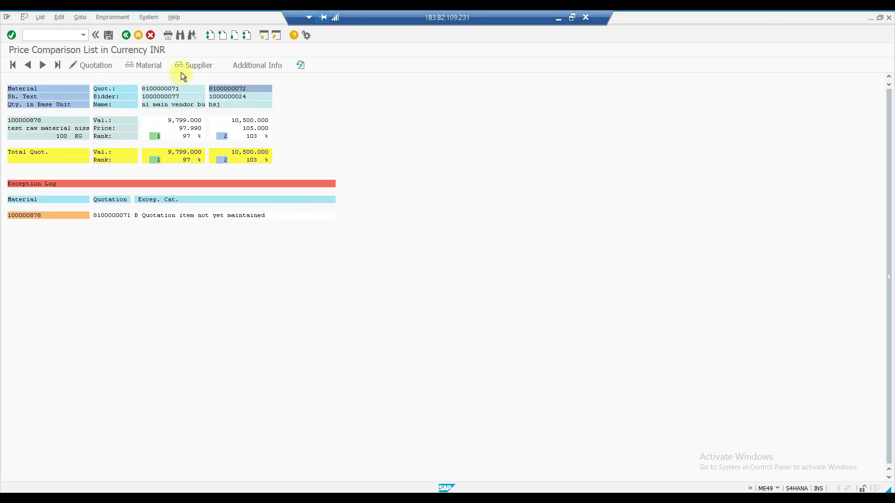